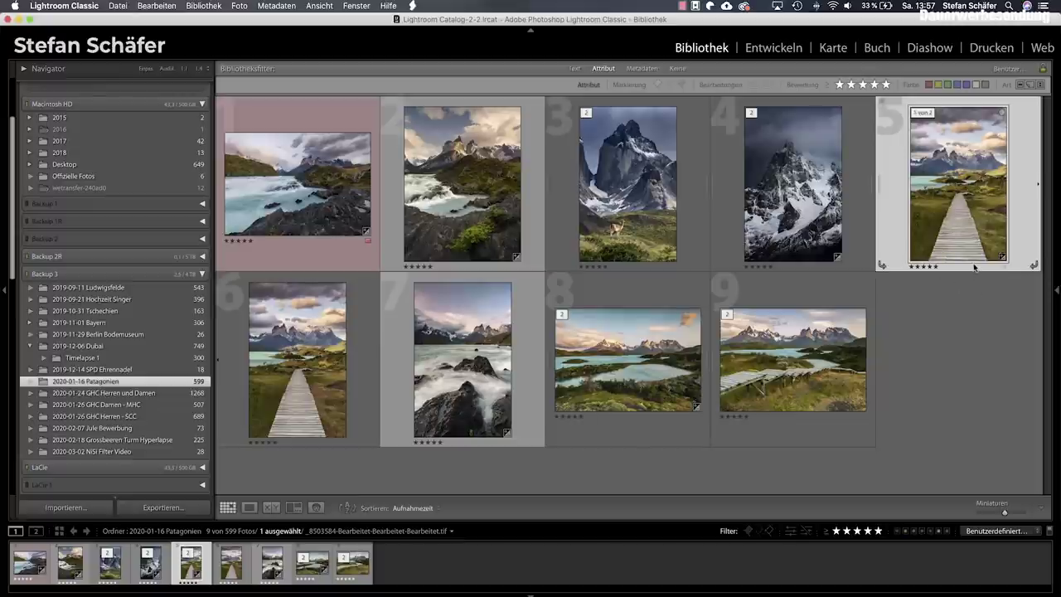
{"action": "left_click", "coordinate": [309, 375]}
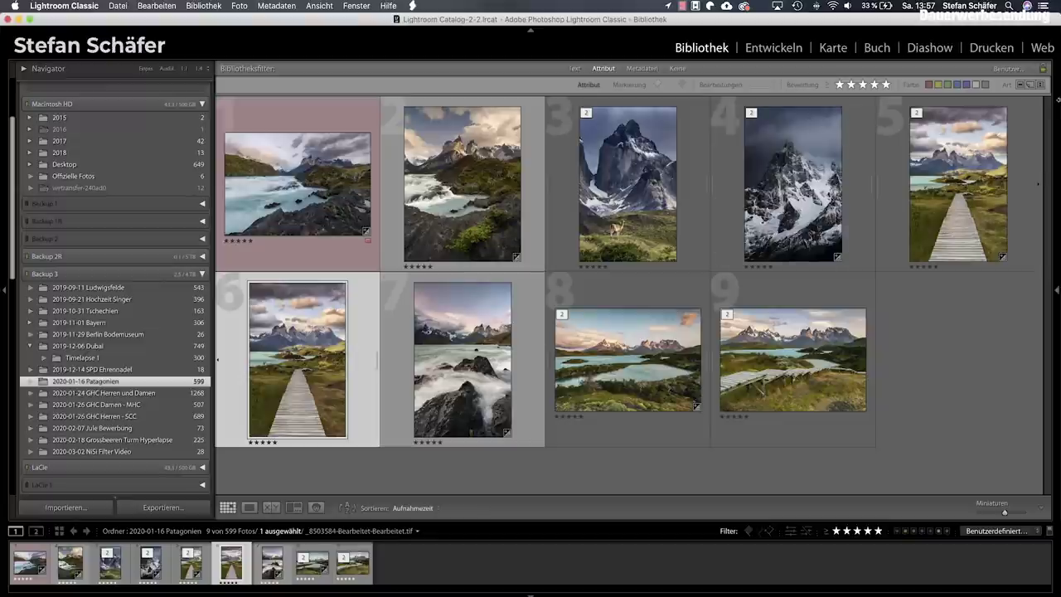
{"action": "left_click", "coordinate": [978, 245]}
{"action": "mouse_move", "coordinate": [959, 184]}
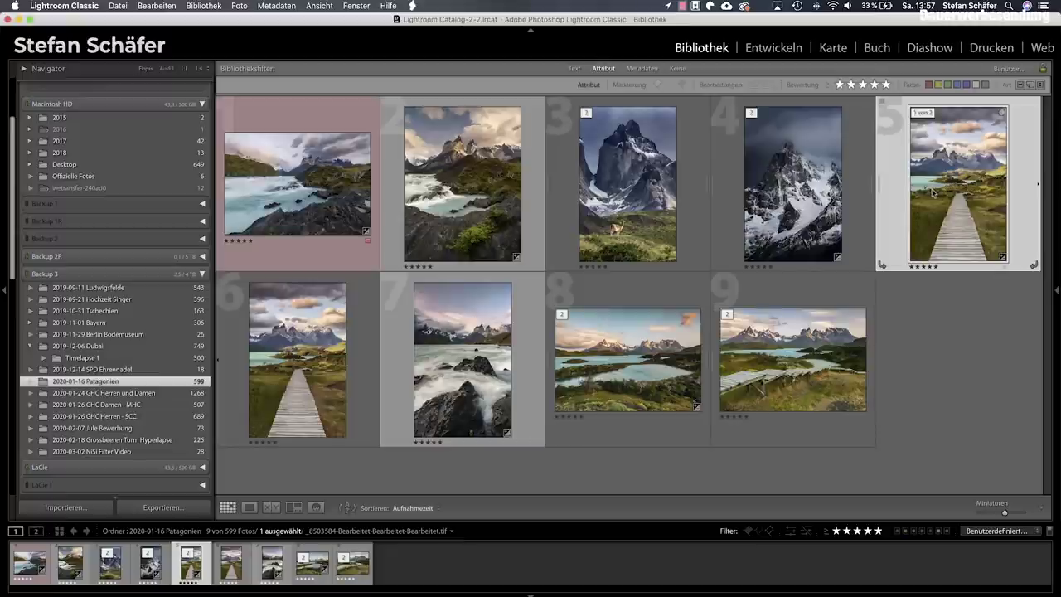
Show the boardwalk photo large in Loupe view, flip between its two versions, and settle on the brighter one
{"action": "double_click", "coordinate": [948, 192]}
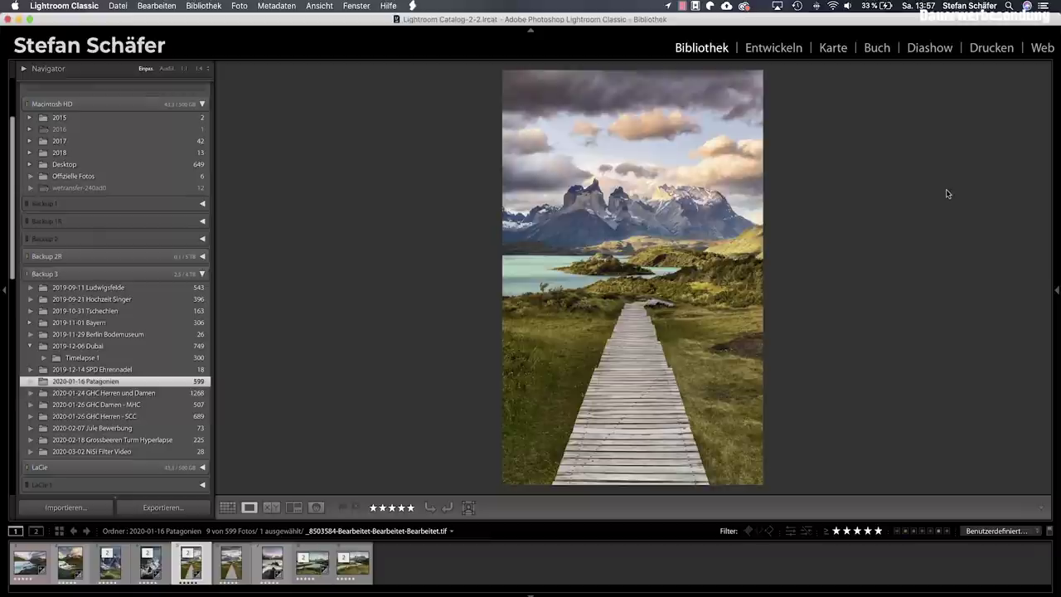
{"action": "key", "text": "Right"}
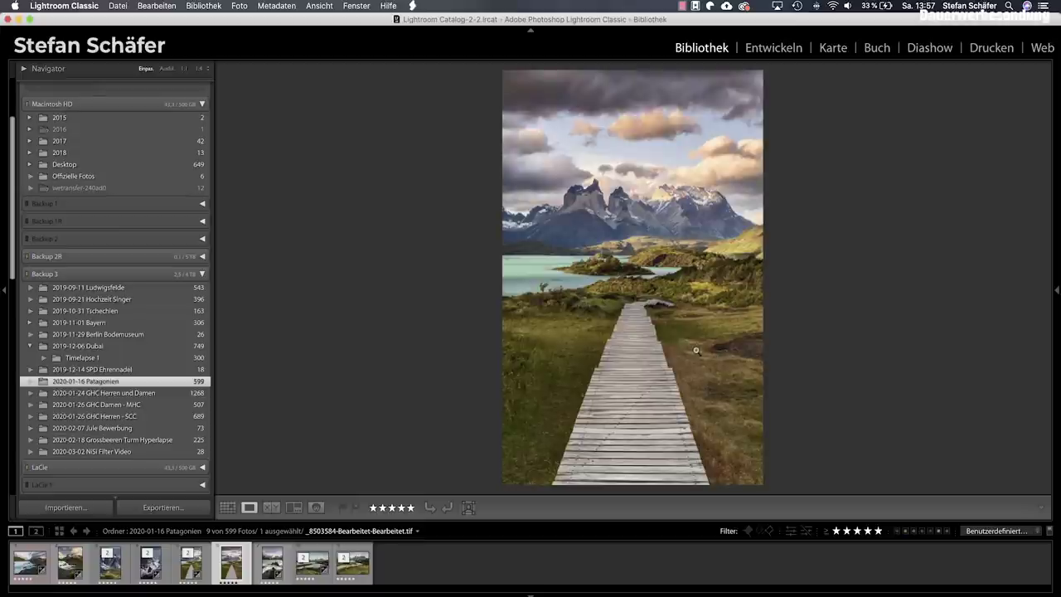
{"action": "key", "text": "Left"}
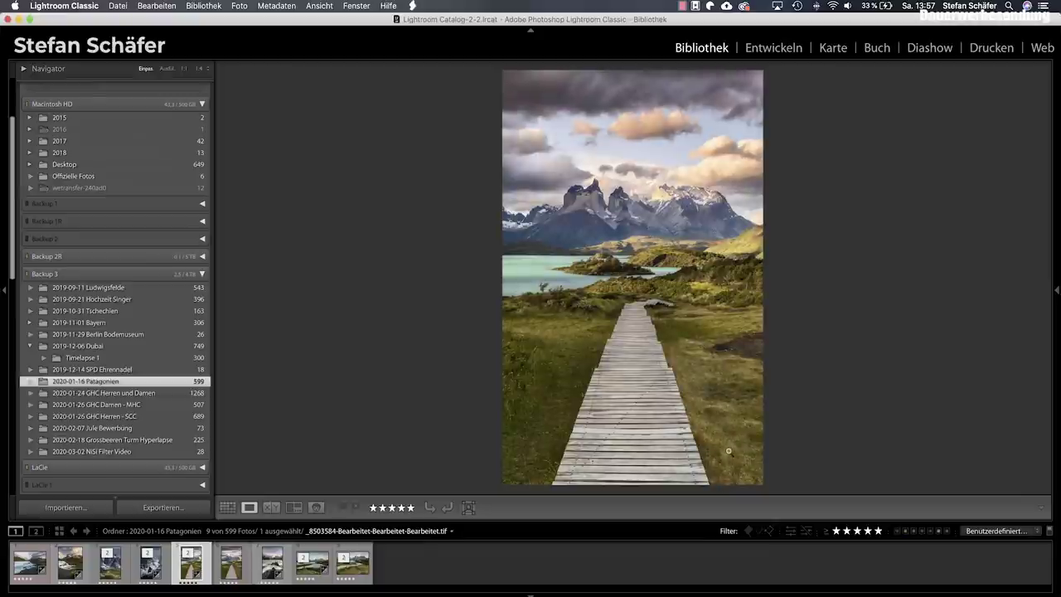
{"action": "key", "text": "Right"}
{"action": "key", "text": "Left"}
{"action": "key", "text": "Right"}
{"action": "key", "text": "Left"}
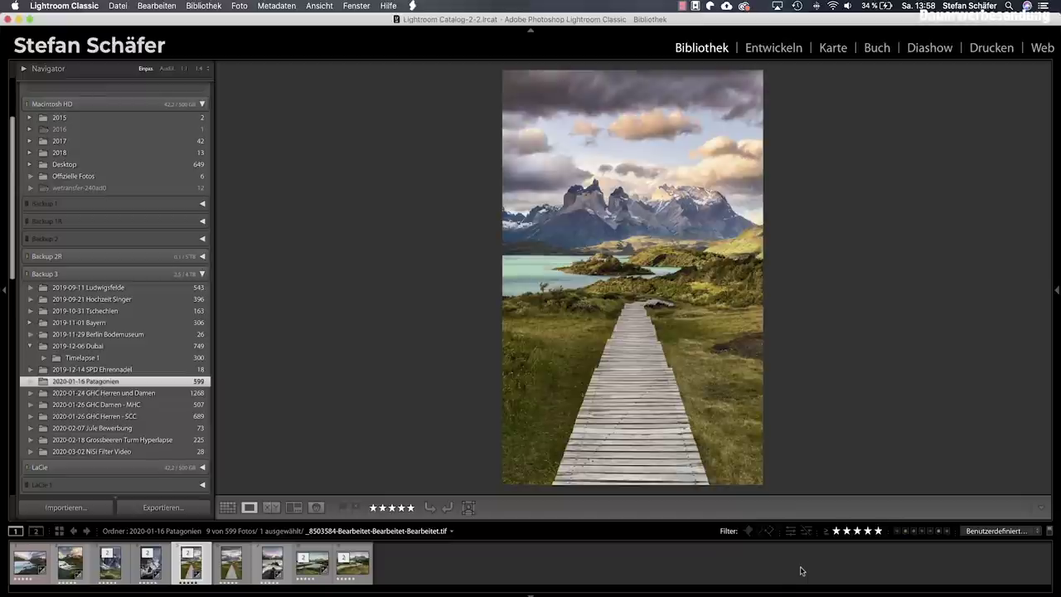
Bring the whitewall.com page in Chrome to the front, scrolled back to the top
{"action": "left_click", "coordinate": [760, 585]}
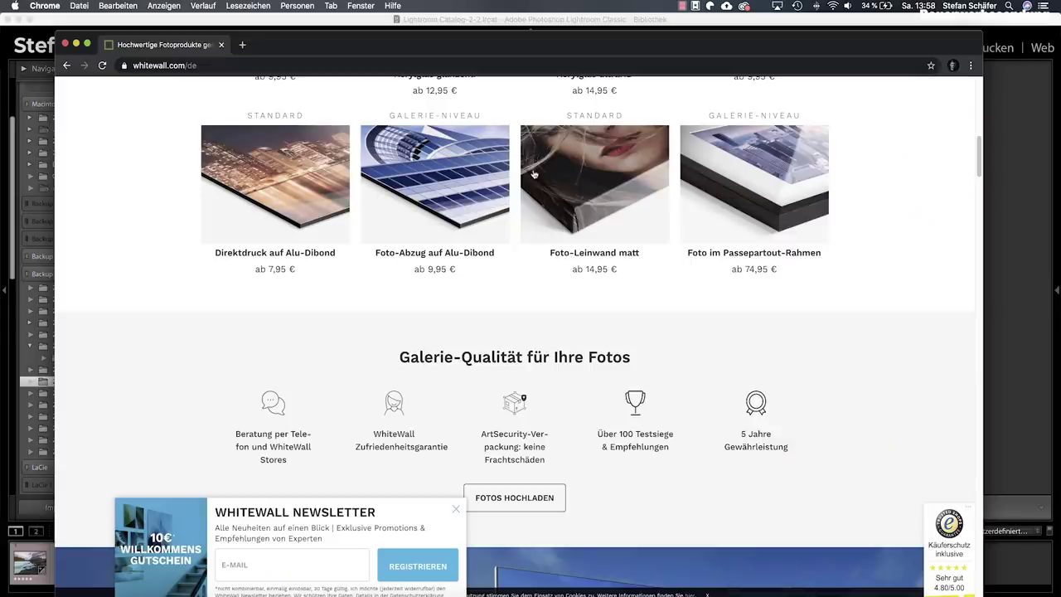
{"action": "scroll", "coordinate": [518, 193], "scroll_direction": "up", "scroll_amount": 3}
{"action": "scroll", "coordinate": [517, 194], "scroll_direction": "up", "scroll_amount": 5}
{"action": "scroll", "coordinate": [516, 194], "scroll_direction": "up", "scroll_amount": 5}
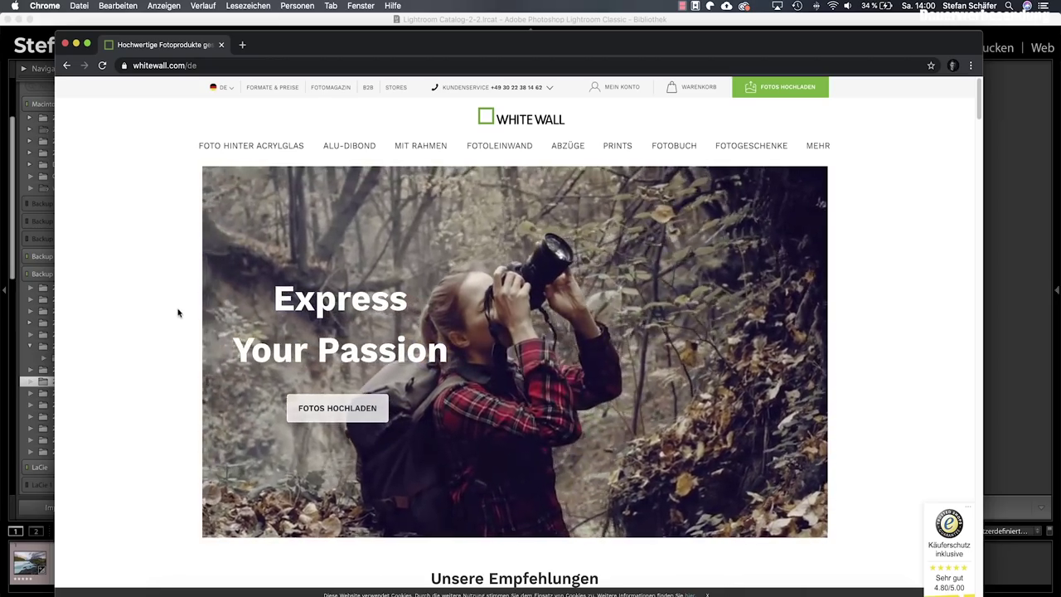
Open the ICC Farbprofile link from the Kundenservice section of the whitewall.com footer
{"action": "scroll", "coordinate": [177, 312], "scroll_direction": "down", "scroll_amount": 1}
{"action": "scroll", "coordinate": [177, 313], "scroll_direction": "down", "scroll_amount": 10}
{"action": "scroll", "coordinate": [178, 312], "scroll_direction": "down", "scroll_amount": 5}
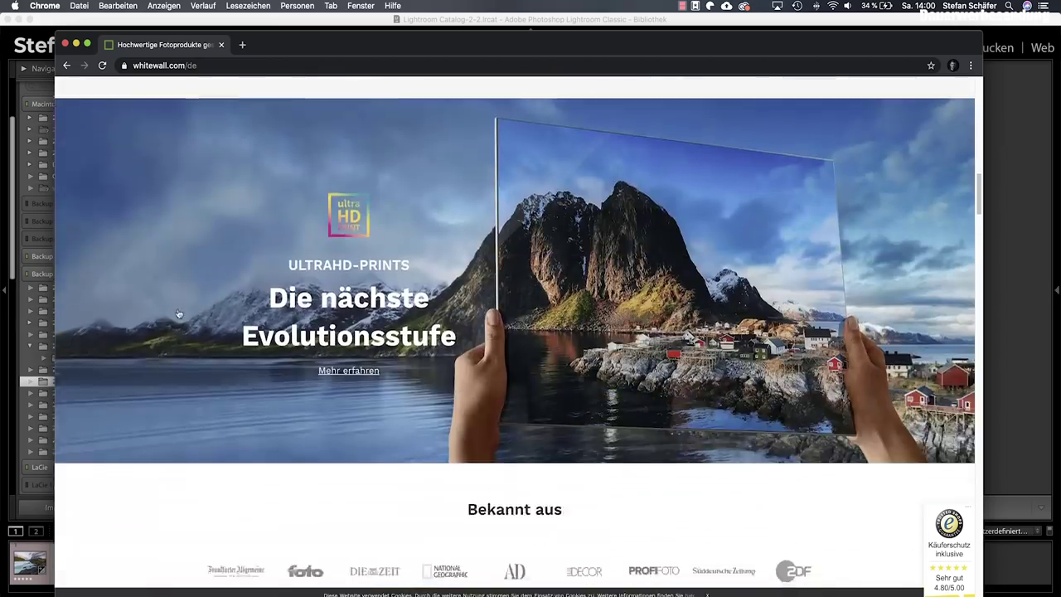
{"action": "scroll", "coordinate": [177, 313], "scroll_direction": "down", "scroll_amount": 5}
{"action": "scroll", "coordinate": [177, 313], "scroll_direction": "down", "scroll_amount": 5}
{"action": "scroll", "coordinate": [178, 313], "scroll_direction": "down", "scroll_amount": 2}
{"action": "scroll", "coordinate": [177, 313], "scroll_direction": "down", "scroll_amount": 5}
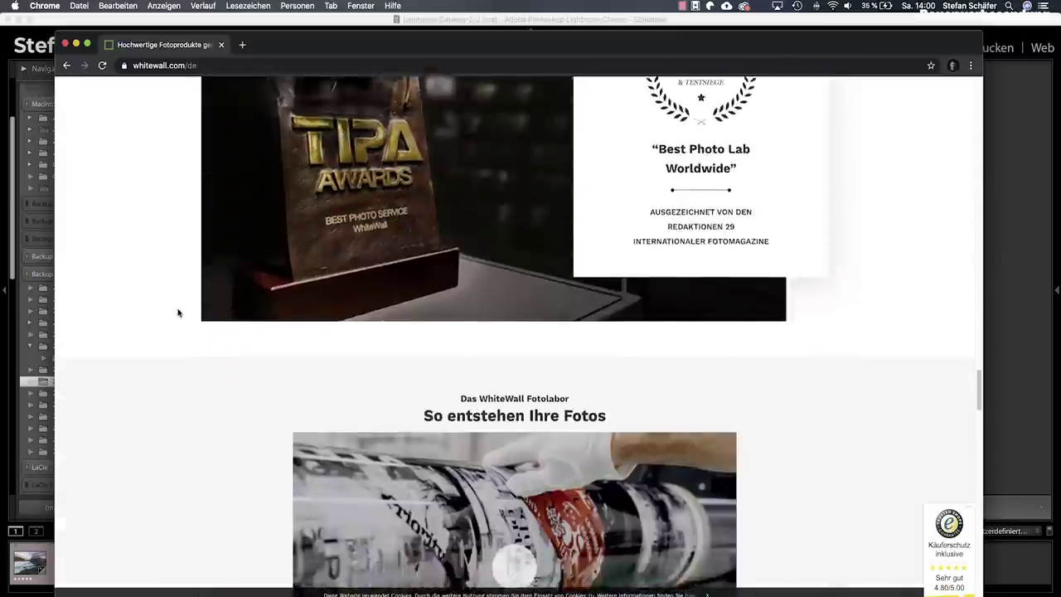
{"action": "scroll", "coordinate": [178, 313], "scroll_direction": "down", "scroll_amount": 5}
{"action": "scroll", "coordinate": [177, 313], "scroll_direction": "down", "scroll_amount": 5}
{"action": "scroll", "coordinate": [177, 313], "scroll_direction": "down", "scroll_amount": 5}
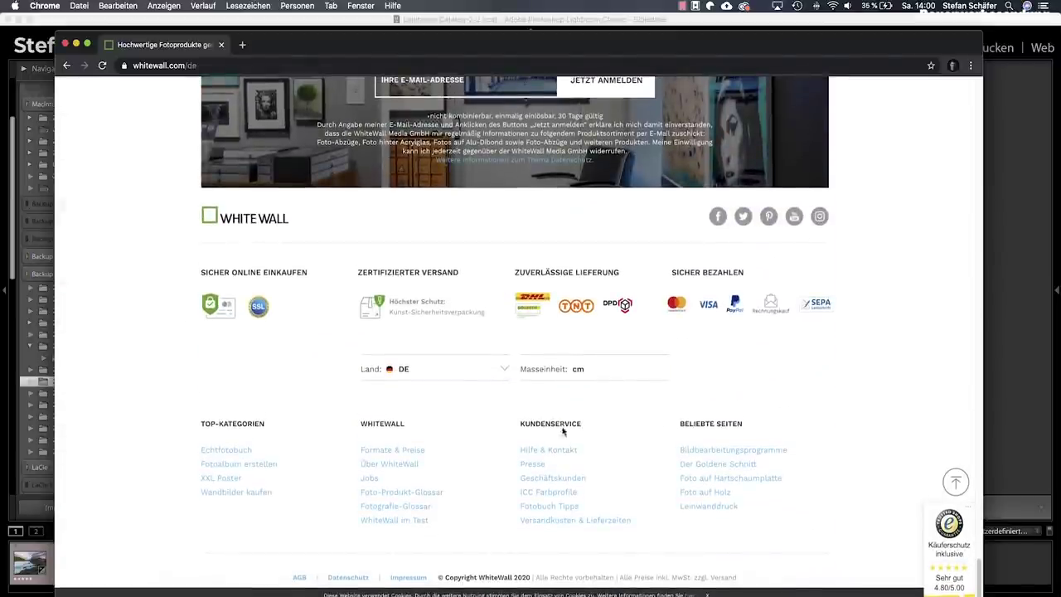
{"action": "left_click", "coordinate": [544, 493]}
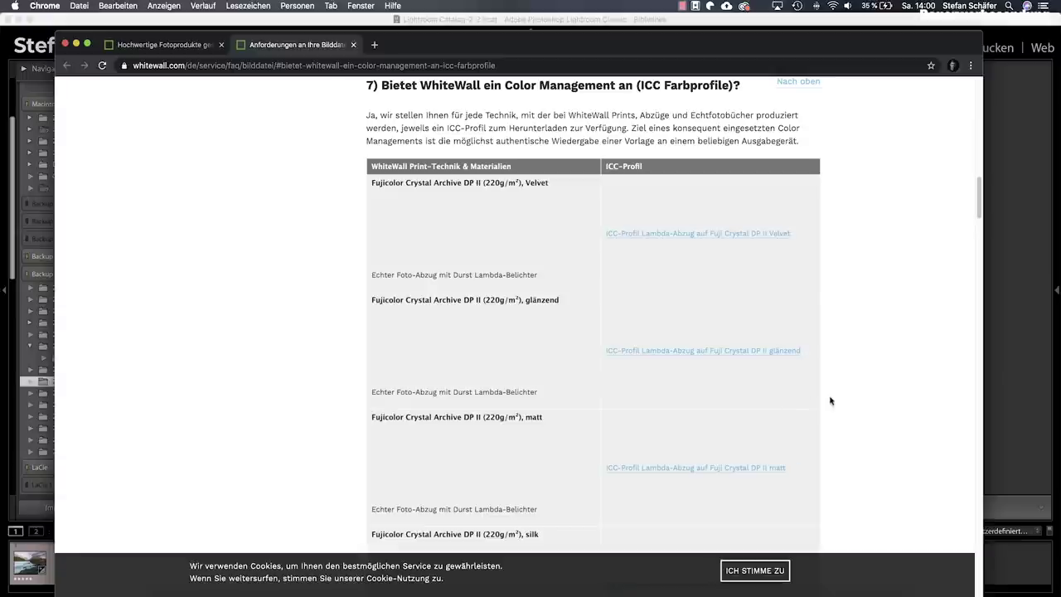
{"action": "scroll", "coordinate": [831, 401], "scroll_direction": "up", "scroll_amount": 2}
{"action": "scroll", "coordinate": [831, 401], "scroll_direction": "up", "scroll_amount": 2}
{"action": "scroll", "coordinate": [830, 401], "scroll_direction": "down", "scroll_amount": 1}
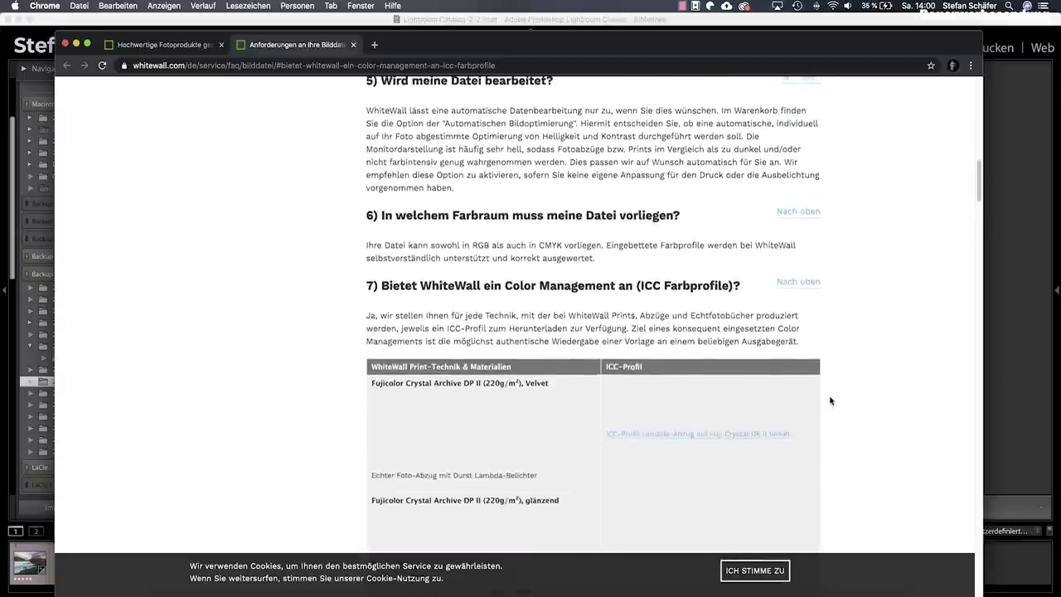
{"action": "scroll", "coordinate": [831, 401], "scroll_direction": "down", "scroll_amount": 2}
{"action": "scroll", "coordinate": [831, 402], "scroll_direction": "down", "scroll_amount": 1}
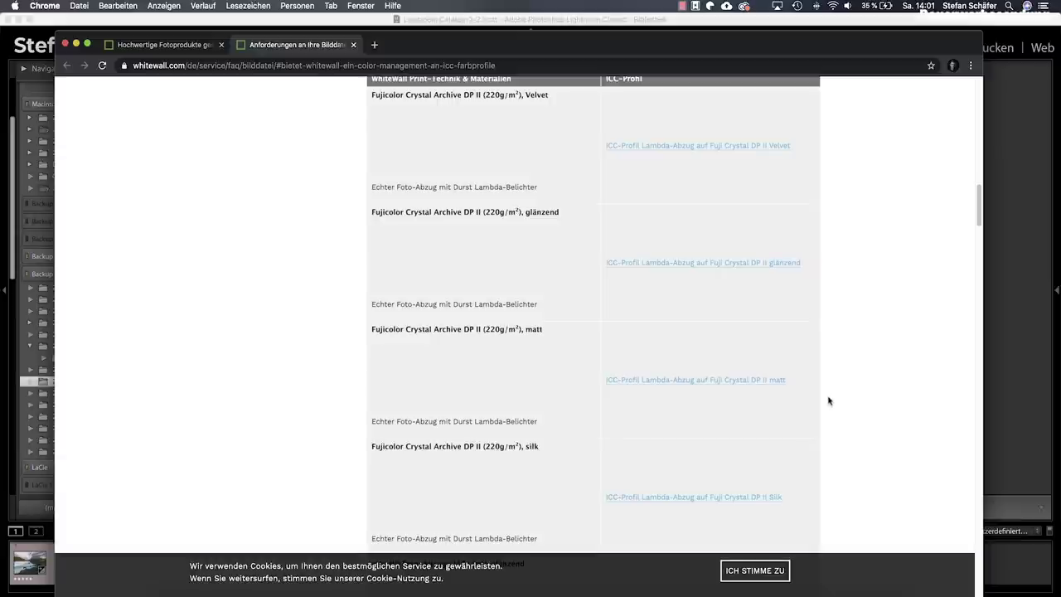
{"action": "scroll", "coordinate": [834, 396], "scroll_direction": "down", "scroll_amount": 4}
{"action": "scroll", "coordinate": [835, 398], "scroll_direction": "up", "scroll_amount": 2}
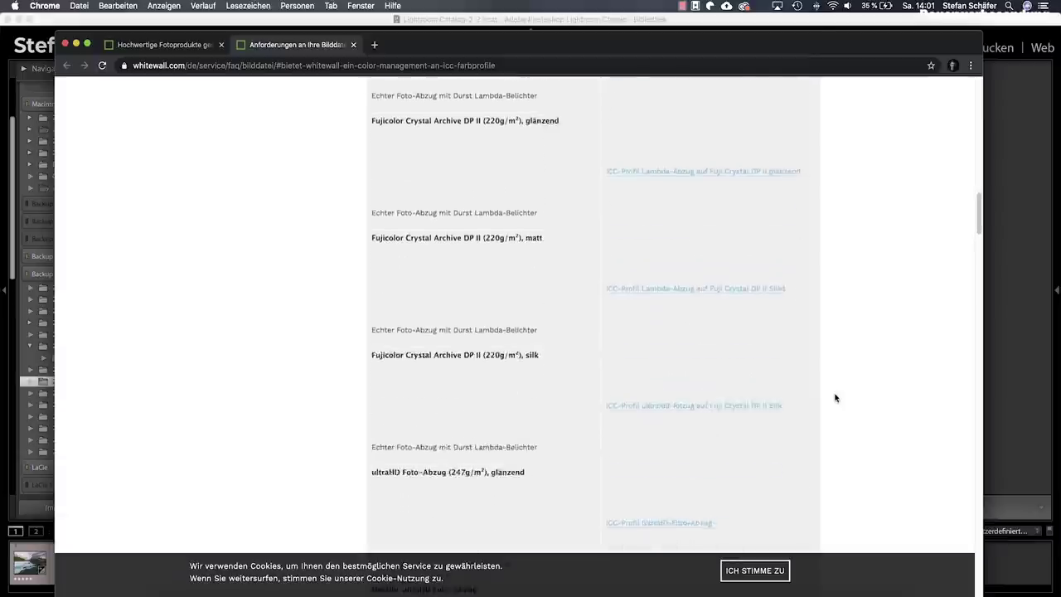
{"action": "scroll", "coordinate": [835, 398], "scroll_direction": "up", "scroll_amount": 5}
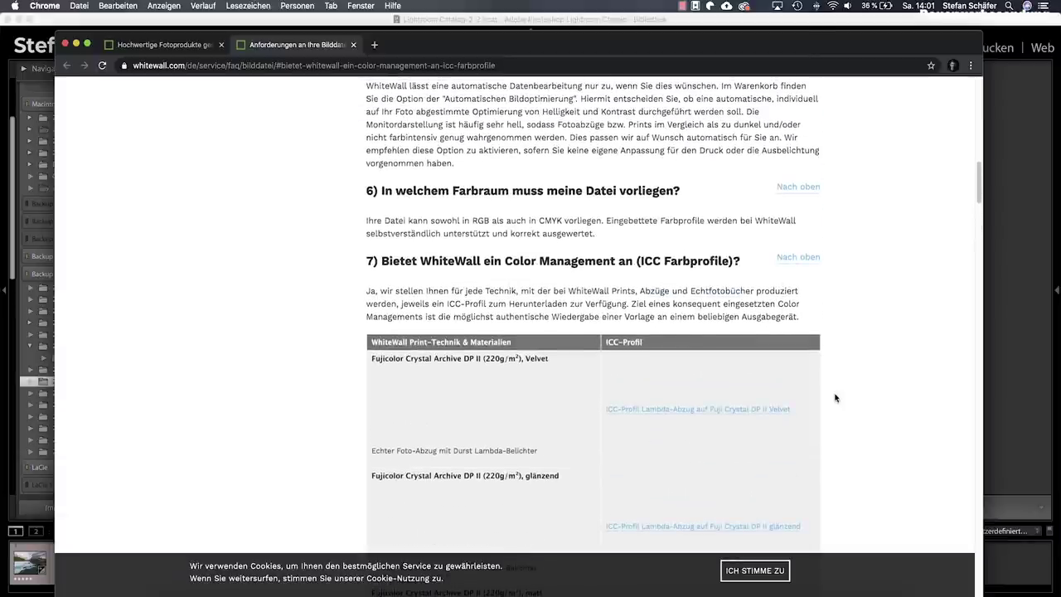
{"action": "scroll", "coordinate": [835, 398], "scroll_direction": "up", "scroll_amount": 3}
{"action": "scroll", "coordinate": [832, 397], "scroll_direction": "up", "scroll_amount": 1}
{"action": "scroll", "coordinate": [829, 395], "scroll_direction": "up", "scroll_amount": 5}
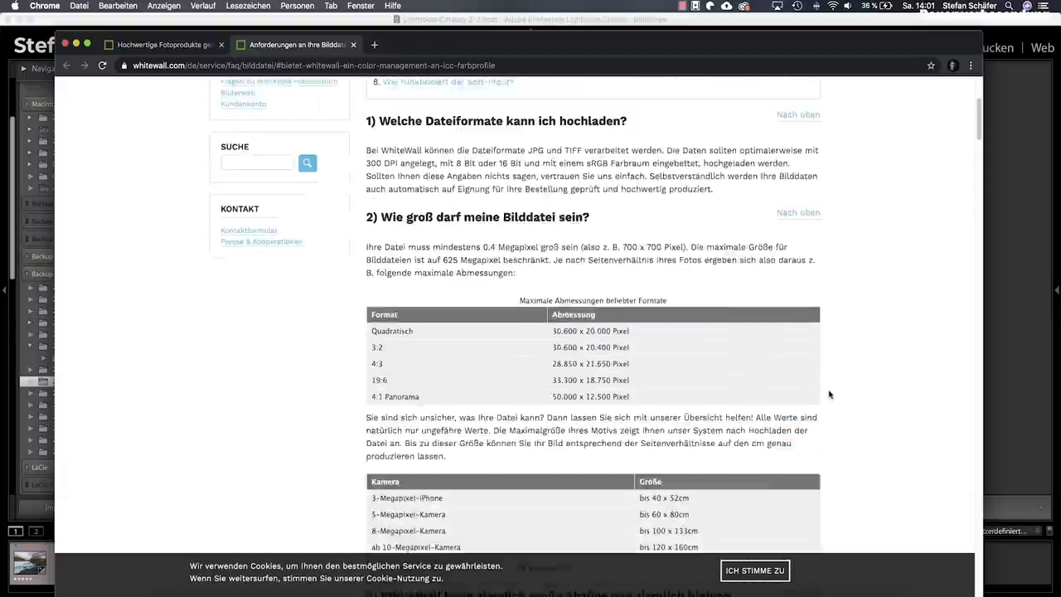
{"action": "scroll", "coordinate": [829, 395], "scroll_direction": "up", "scroll_amount": 3}
{"action": "scroll", "coordinate": [829, 394], "scroll_direction": "up", "scroll_amount": 2}
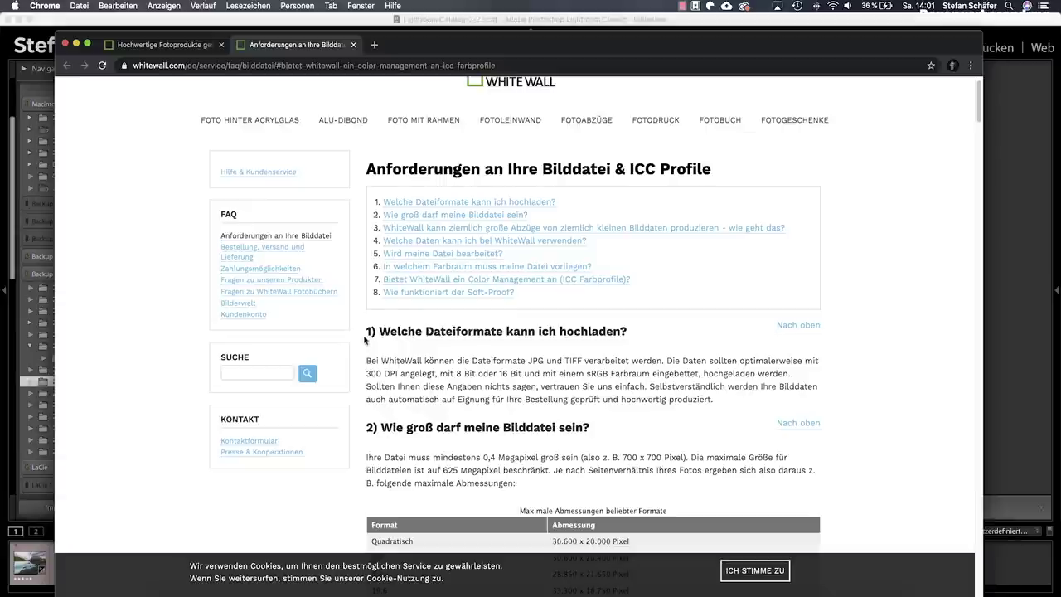
{"action": "scroll", "coordinate": [439, 373], "scroll_direction": "down", "scroll_amount": 1}
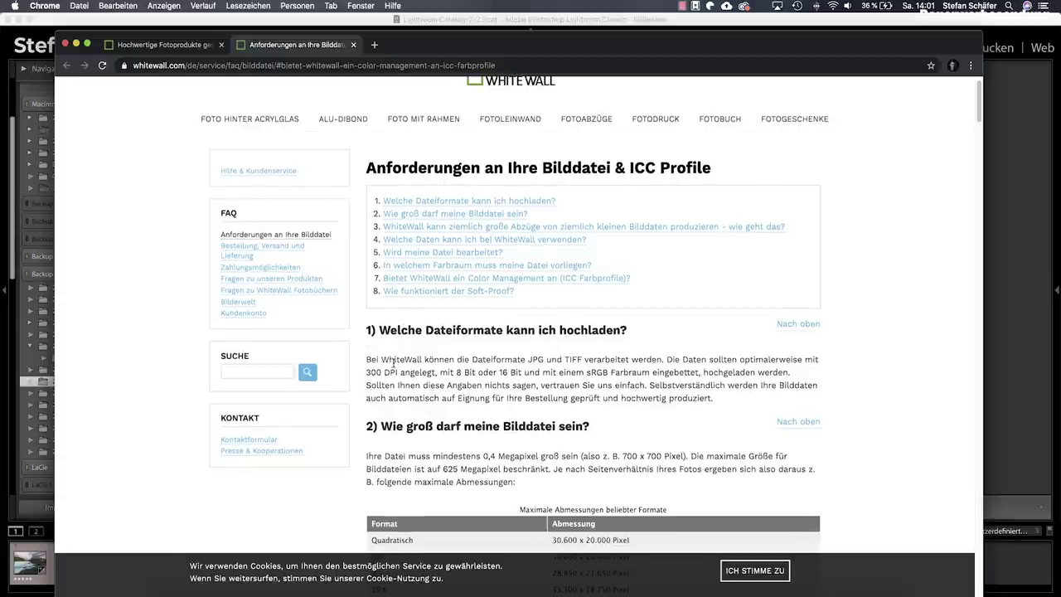
{"action": "scroll", "coordinate": [395, 365], "scroll_direction": "down", "scroll_amount": 1}
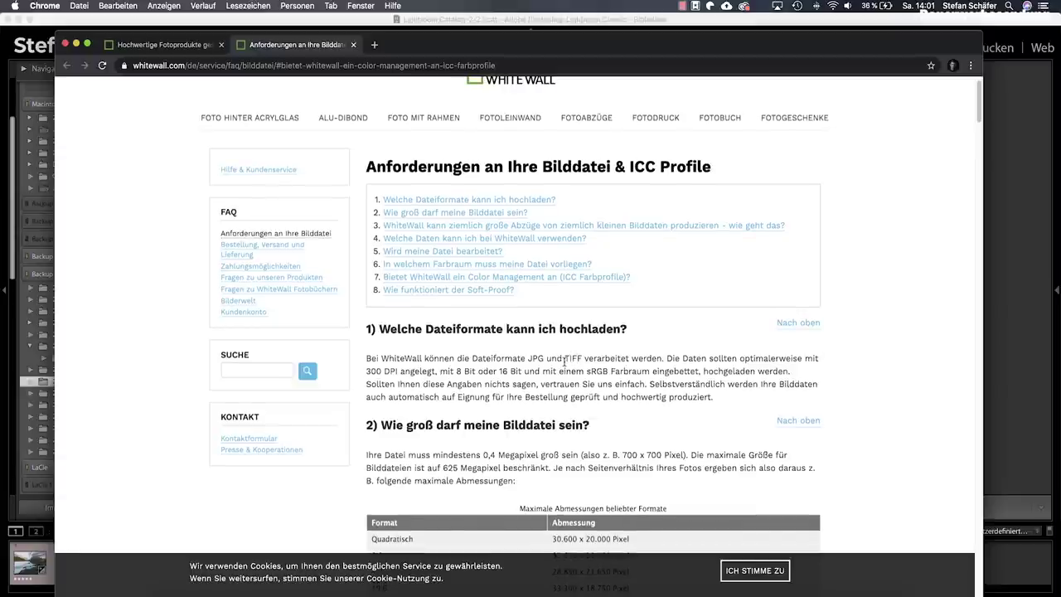
{"action": "scroll", "coordinate": [531, 359], "scroll_direction": "up", "scroll_amount": 1}
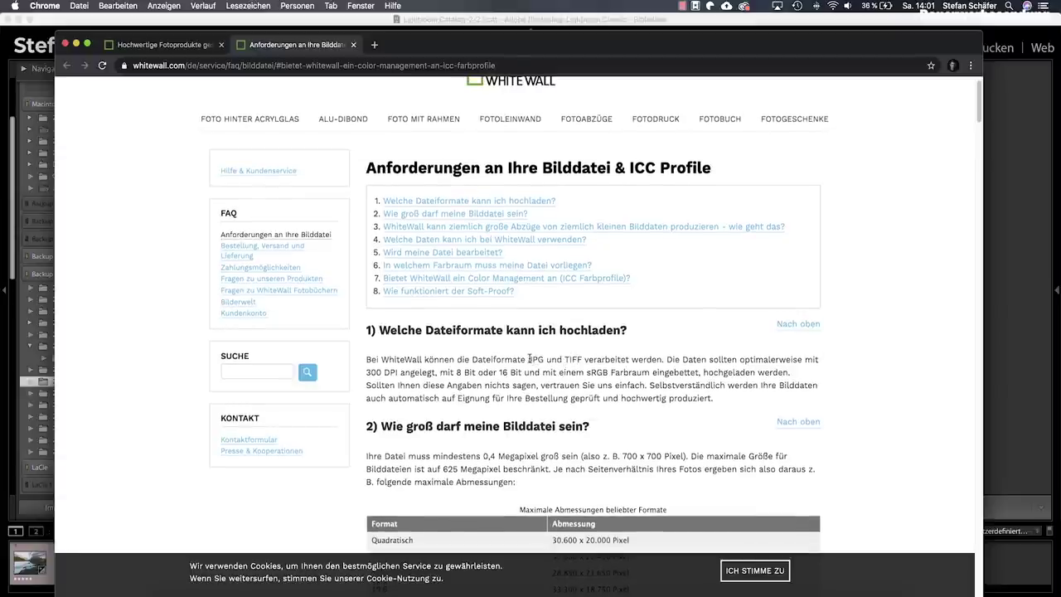
{"action": "left_click_drag", "start_coordinate": [530, 359], "coordinate": [544, 359]}
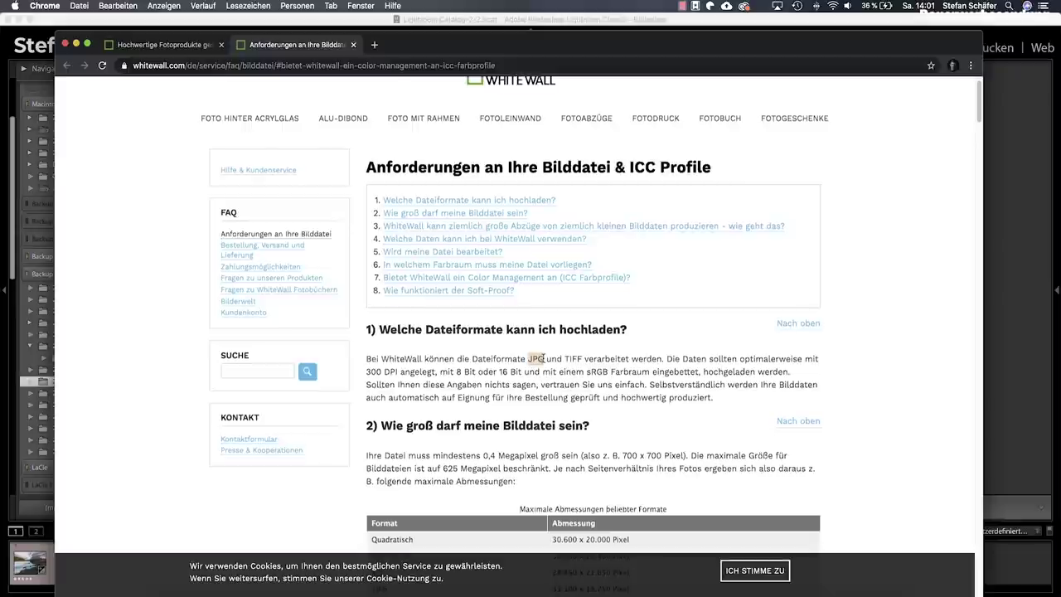
{"action": "left_click", "coordinate": [543, 359]}
{"action": "scroll", "coordinate": [547, 362], "scroll_direction": "down", "scroll_amount": 1}
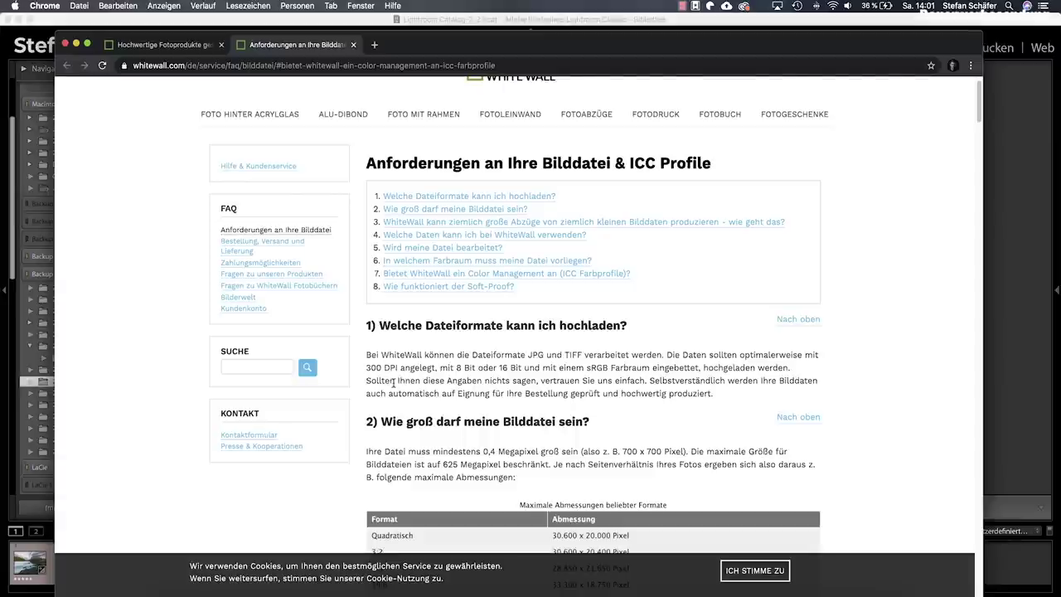
Scroll the file-requirements FAQ past the size tables to sections 6 and 7 on colour space and ICC profiles
{"action": "scroll", "coordinate": [495, 415], "scroll_direction": "down", "scroll_amount": 1}
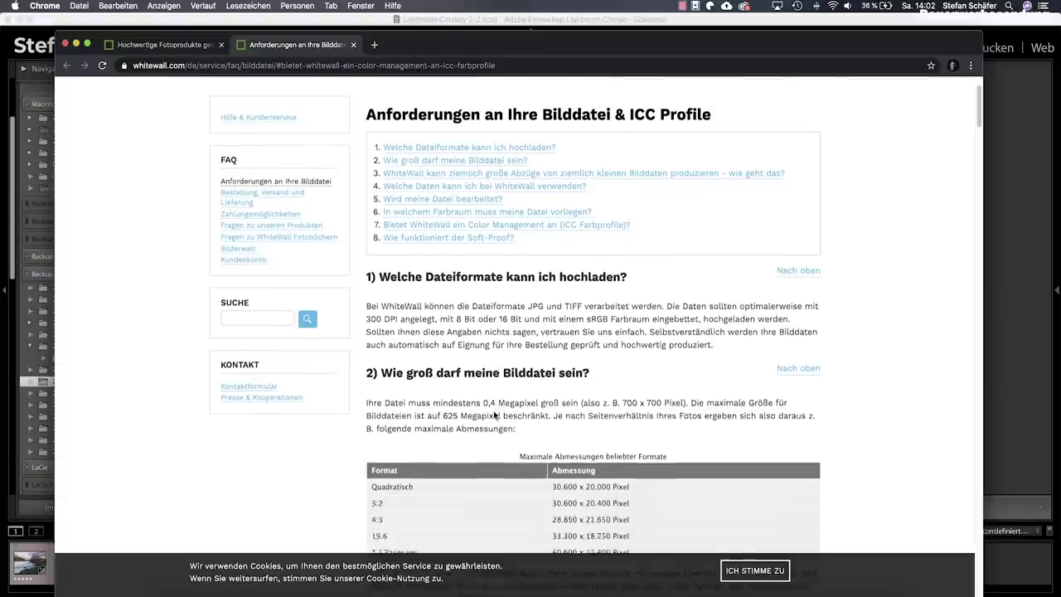
{"action": "scroll", "coordinate": [495, 415], "scroll_direction": "down", "scroll_amount": 2}
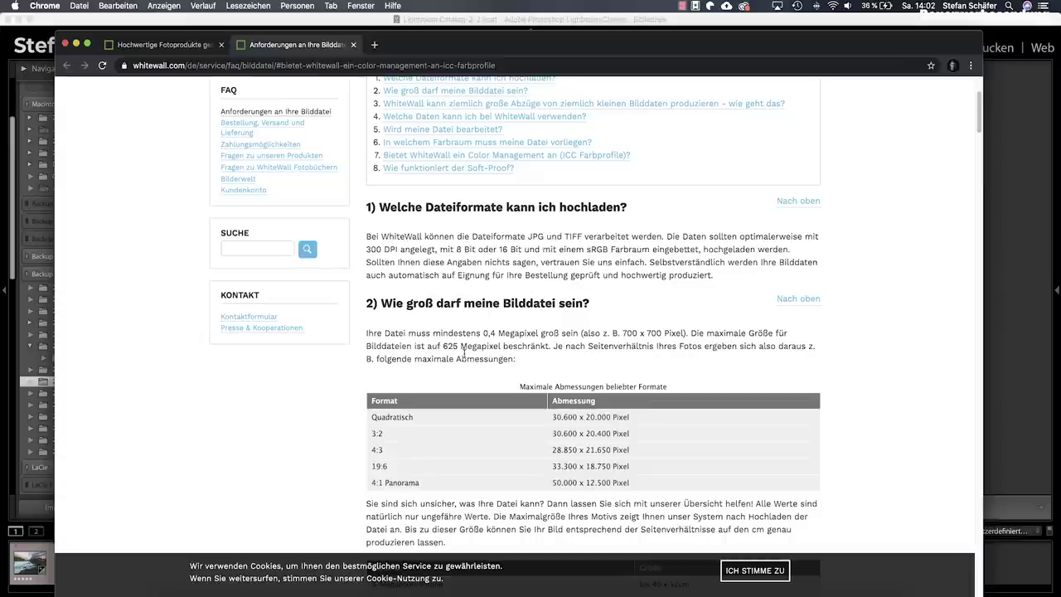
{"action": "scroll", "coordinate": [466, 354], "scroll_direction": "down", "scroll_amount": 5}
{"action": "scroll", "coordinate": [464, 354], "scroll_direction": "down", "scroll_amount": 4}
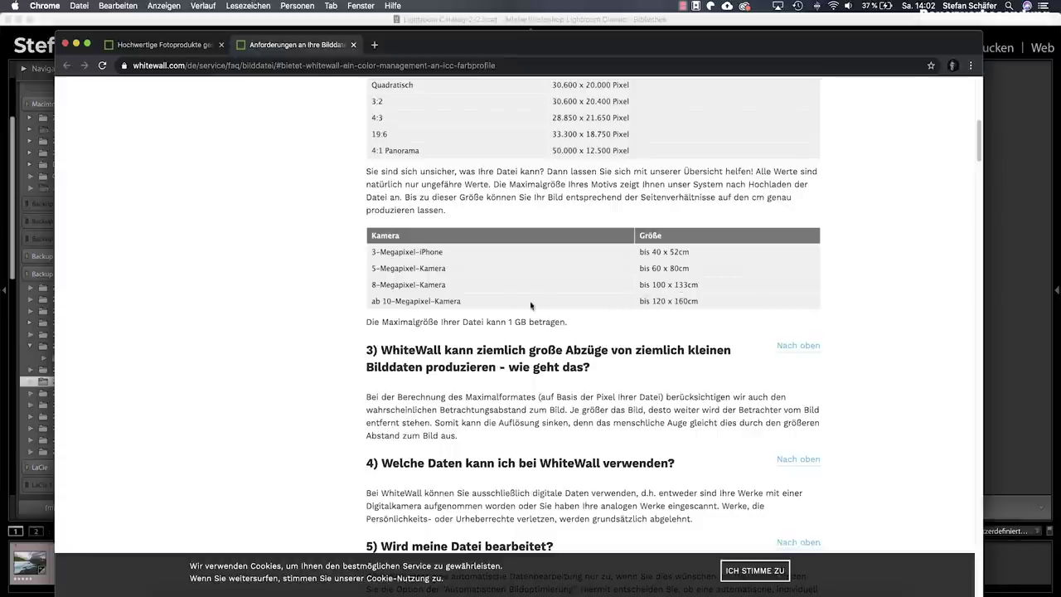
{"action": "scroll", "coordinate": [512, 298], "scroll_direction": "down", "scroll_amount": 2}
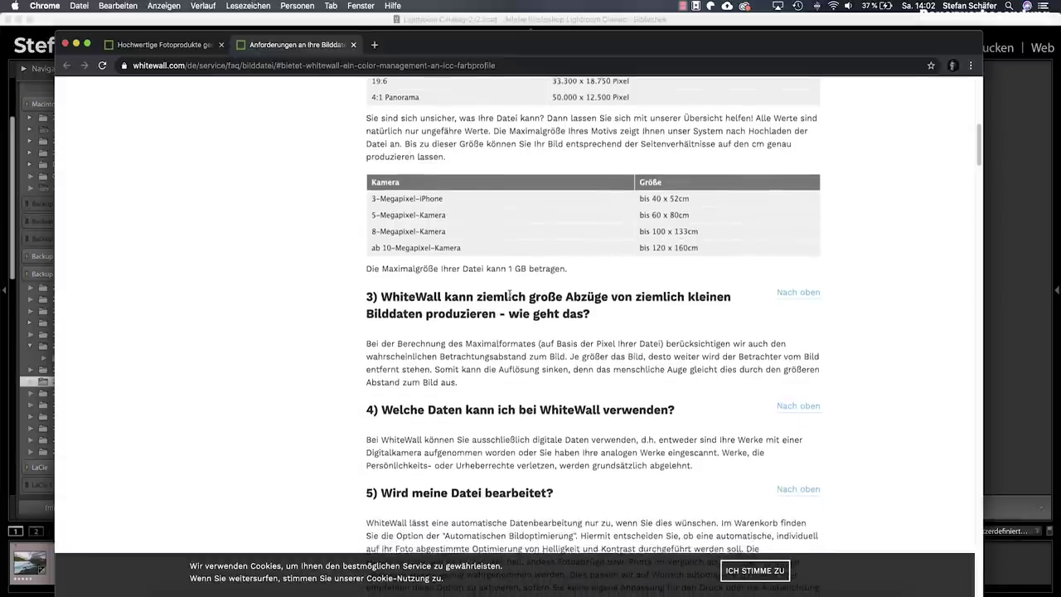
{"action": "scroll", "coordinate": [510, 295], "scroll_direction": "down", "scroll_amount": 1}
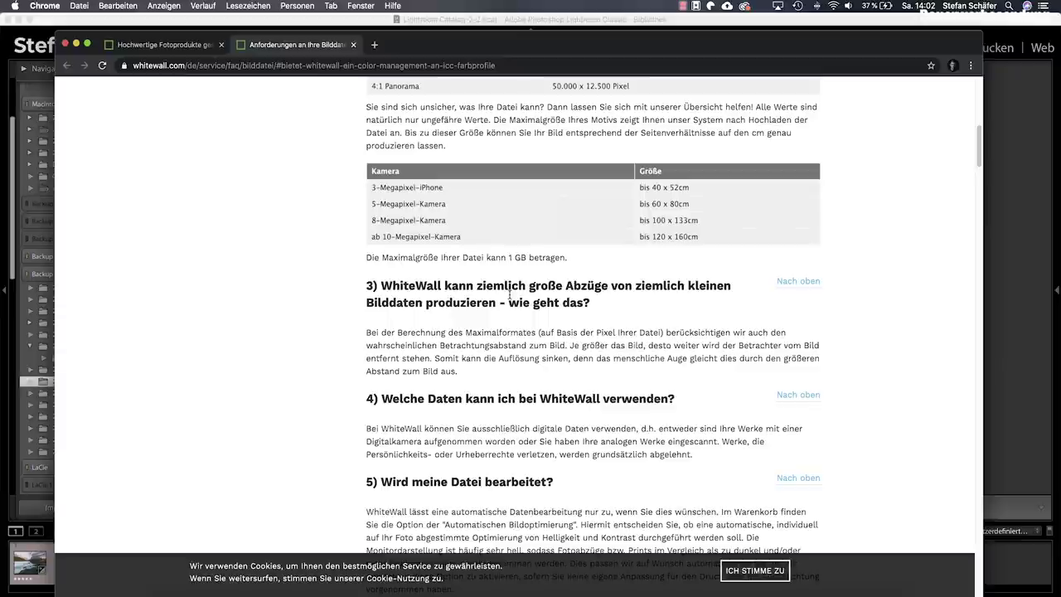
{"action": "scroll", "coordinate": [510, 294], "scroll_direction": "down", "scroll_amount": 1}
{"action": "scroll", "coordinate": [510, 297], "scroll_direction": "down", "scroll_amount": 2}
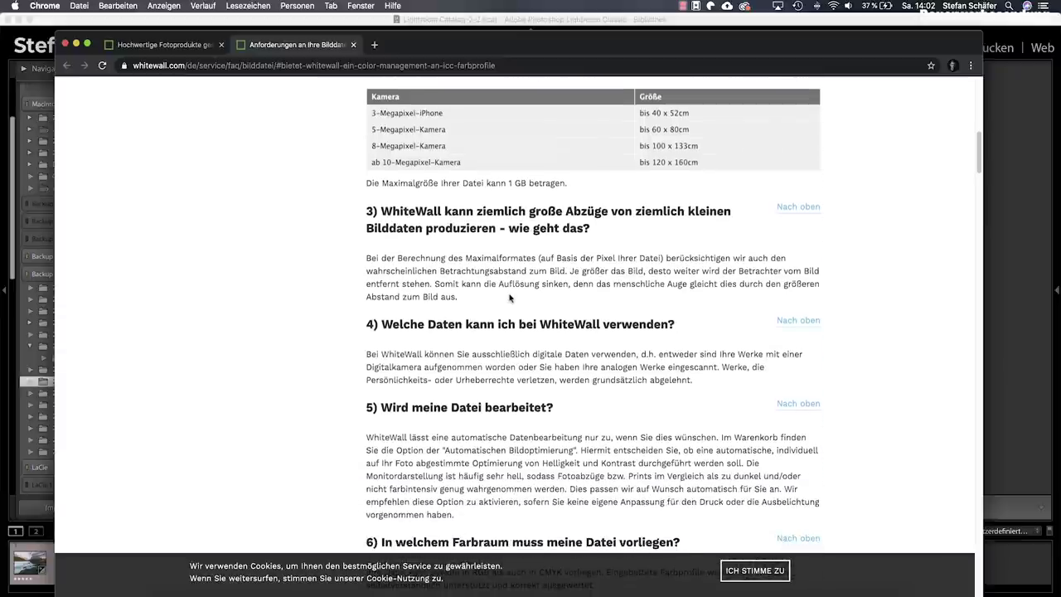
{"action": "scroll", "coordinate": [510, 297], "scroll_direction": "down", "scroll_amount": 5}
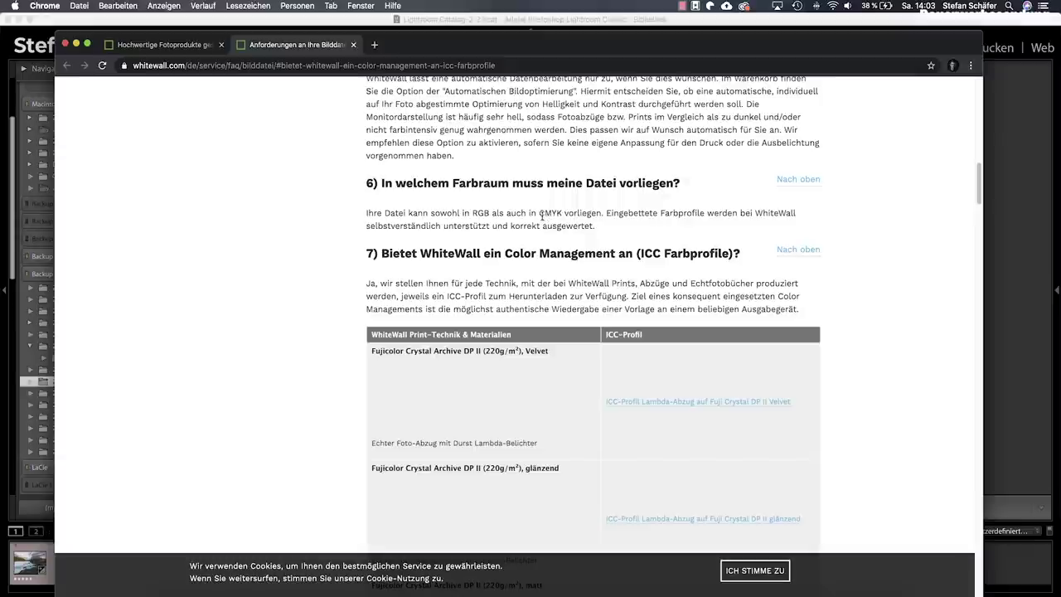
Highlight 'RGB' in section 6, then scroll the ICC profile table down to the Foto-Druck auf Alu-Dibond row
{"action": "double_click", "coordinate": [478, 213]}
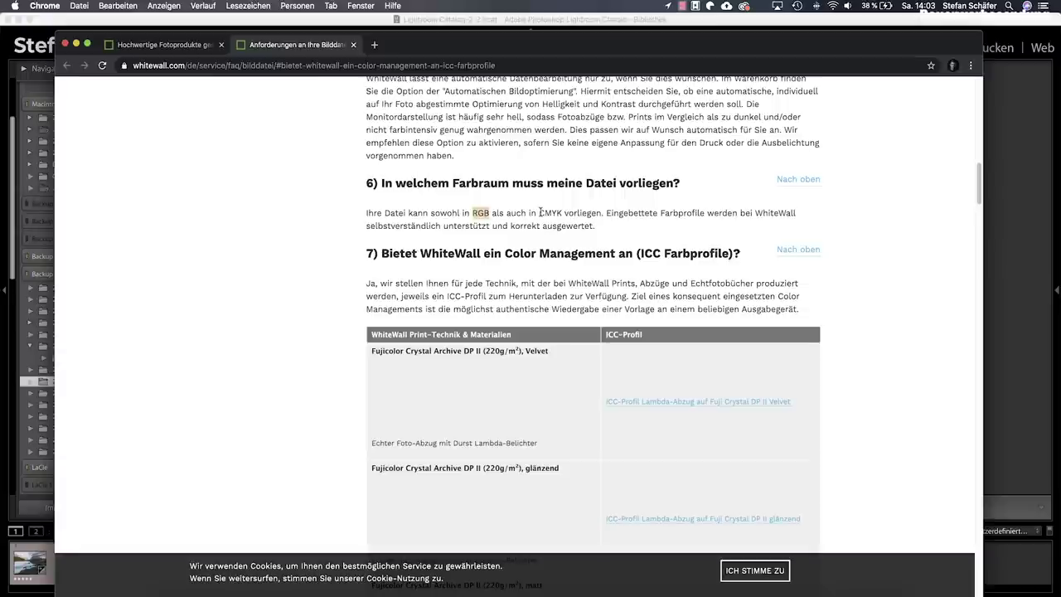
{"action": "scroll", "coordinate": [588, 328], "scroll_direction": "down", "scroll_amount": 3}
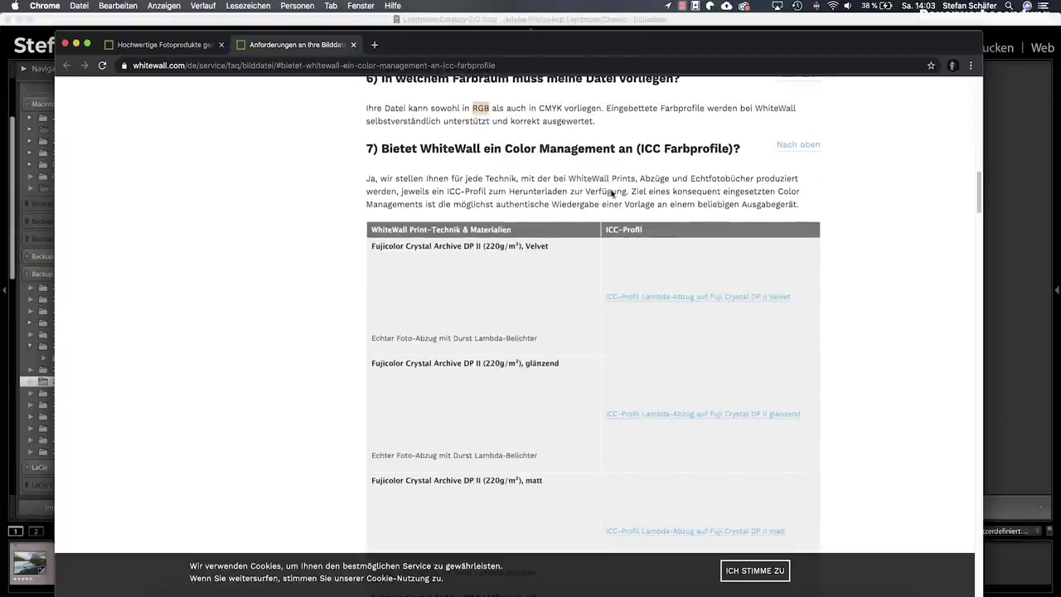
{"action": "scroll", "coordinate": [664, 274], "scroll_direction": "down", "scroll_amount": 3}
{"action": "scroll", "coordinate": [663, 275], "scroll_direction": "down", "scroll_amount": 6}
{"action": "scroll", "coordinate": [664, 275], "scroll_direction": "down", "scroll_amount": 3}
{"action": "scroll", "coordinate": [663, 275], "scroll_direction": "down", "scroll_amount": 5}
{"action": "scroll", "coordinate": [663, 275], "scroll_direction": "down", "scroll_amount": 6}
{"action": "scroll", "coordinate": [663, 275], "scroll_direction": "down", "scroll_amount": 4}
{"action": "scroll", "coordinate": [663, 275], "scroll_direction": "down", "scroll_amount": 3}
{"action": "scroll", "coordinate": [663, 274], "scroll_direction": "down", "scroll_amount": 1}
{"action": "scroll", "coordinate": [648, 304], "scroll_direction": "down", "scroll_amount": 5}
{"action": "scroll", "coordinate": [648, 304], "scroll_direction": "down", "scroll_amount": 2}
{"action": "scroll", "coordinate": [648, 304], "scroll_direction": "down", "scroll_amount": 2}
{"action": "scroll", "coordinate": [647, 305], "scroll_direction": "down", "scroll_amount": 1}
{"action": "scroll", "coordinate": [648, 305], "scroll_direction": "down", "scroll_amount": 1}
{"action": "scroll", "coordinate": [647, 304], "scroll_direction": "down", "scroll_amount": 1}
{"action": "scroll", "coordinate": [645, 304], "scroll_direction": "down", "scroll_amount": 1}
{"action": "scroll", "coordinate": [644, 305], "scroll_direction": "down", "scroll_amount": 2}
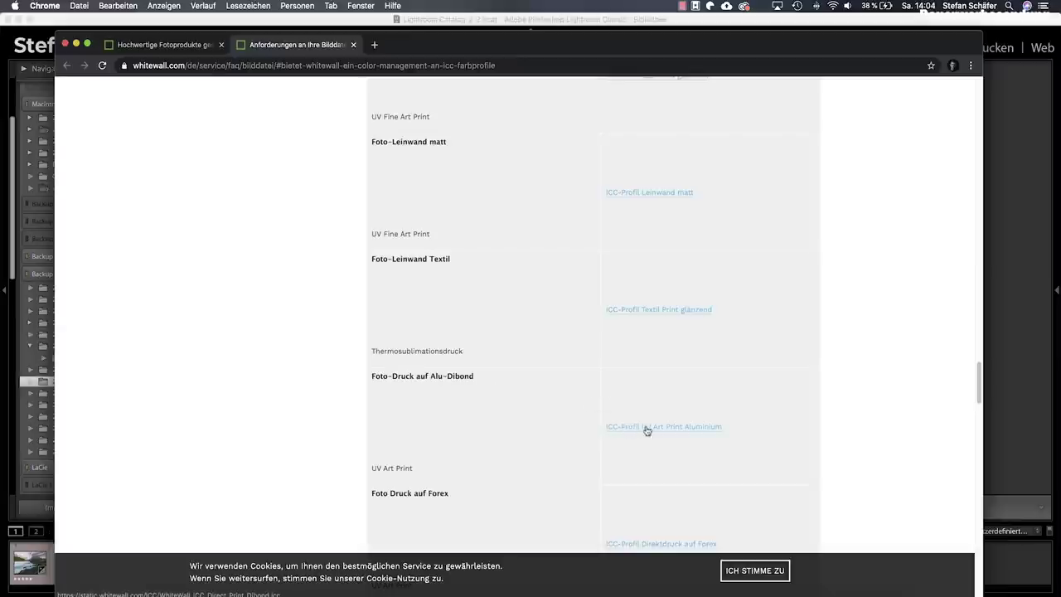
Download the UV Art Print Aluminium profile and confirm WhiteWall_ICC_Direct_Print_Dibond.icc is in Downloads
{"action": "left_click", "coordinate": [697, 430]}
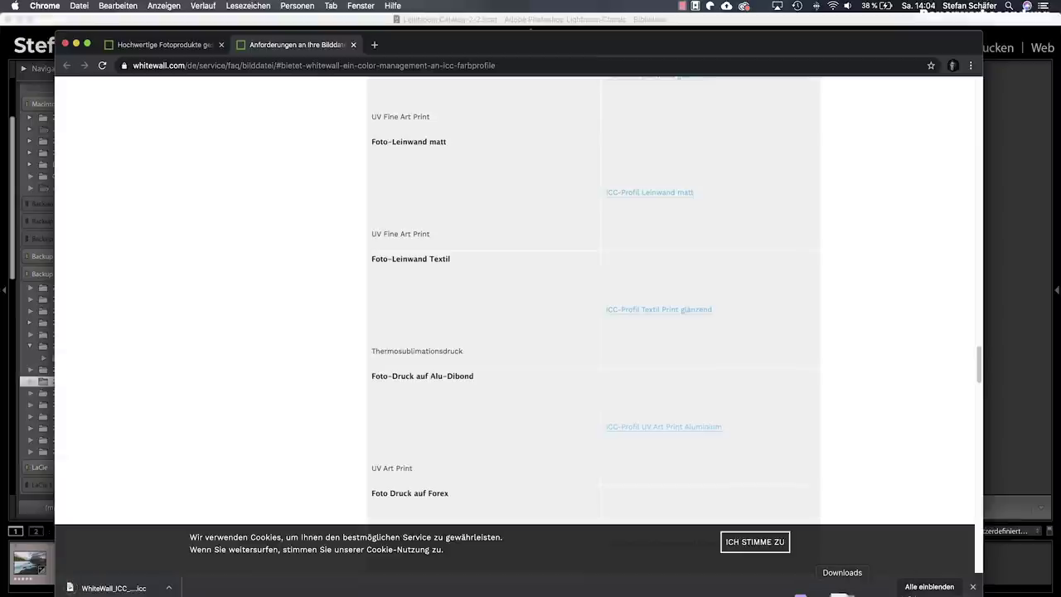
{"action": "left_click", "coordinate": [844, 592]}
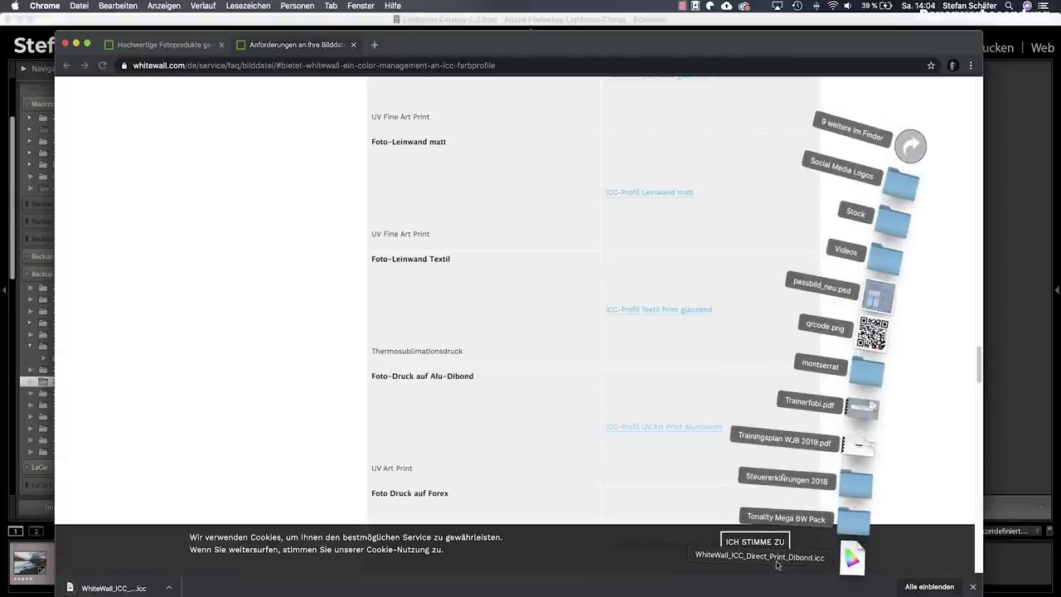
{"action": "left_click", "coordinate": [578, 493]}
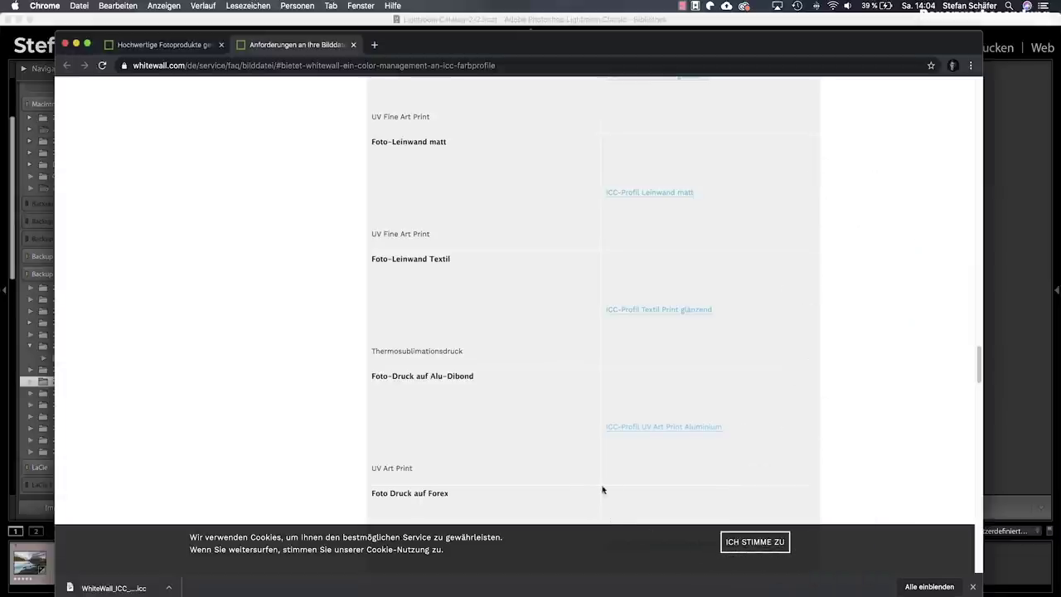
Scroll down to section 8, 'Wie funktioniert der Soft-Proof?'
{"action": "scroll", "coordinate": [641, 489], "scroll_direction": "down", "scroll_amount": 1}
{"action": "scroll", "coordinate": [643, 489], "scroll_direction": "down", "scroll_amount": 1}
{"action": "scroll", "coordinate": [644, 487], "scroll_direction": "down", "scroll_amount": 2}
{"action": "scroll", "coordinate": [644, 487], "scroll_direction": "down", "scroll_amount": 4}
{"action": "scroll", "coordinate": [642, 483], "scroll_direction": "down", "scroll_amount": 3}
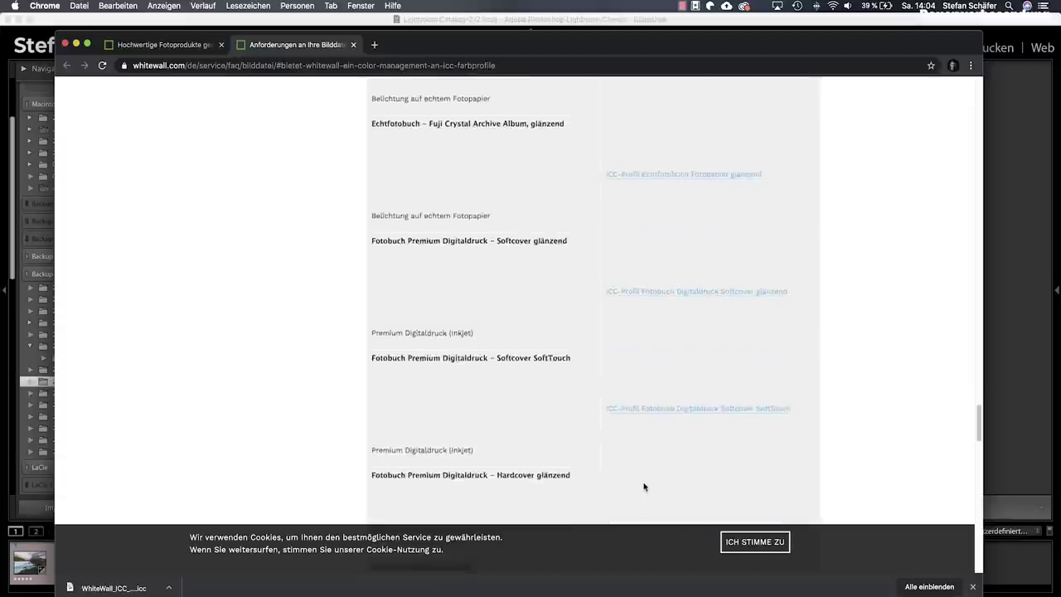
{"action": "scroll", "coordinate": [644, 486], "scroll_direction": "down", "scroll_amount": 5}
{"action": "scroll", "coordinate": [643, 483], "scroll_direction": "down", "scroll_amount": 2}
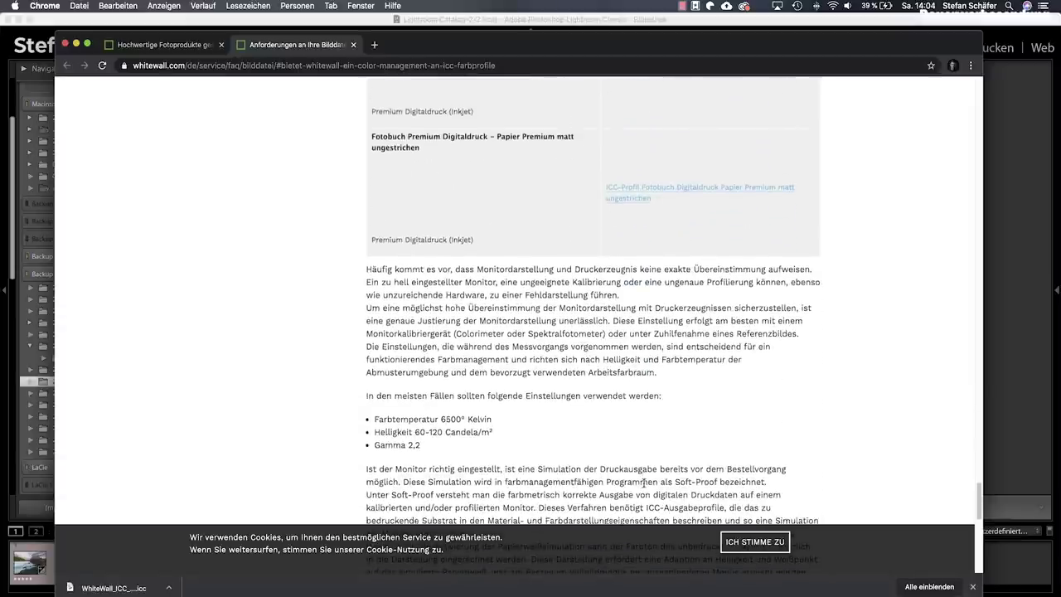
{"action": "scroll", "coordinate": [645, 484], "scroll_direction": "down", "scroll_amount": 2}
{"action": "scroll", "coordinate": [644, 484], "scroll_direction": "down", "scroll_amount": 3}
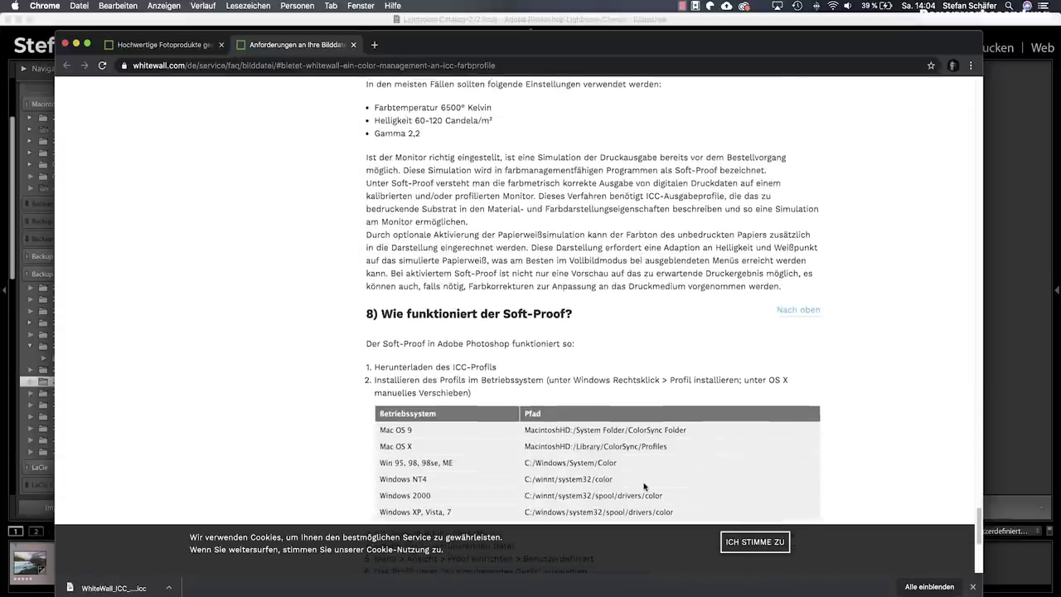
{"action": "scroll", "coordinate": [644, 486], "scroll_direction": "down", "scroll_amount": 1}
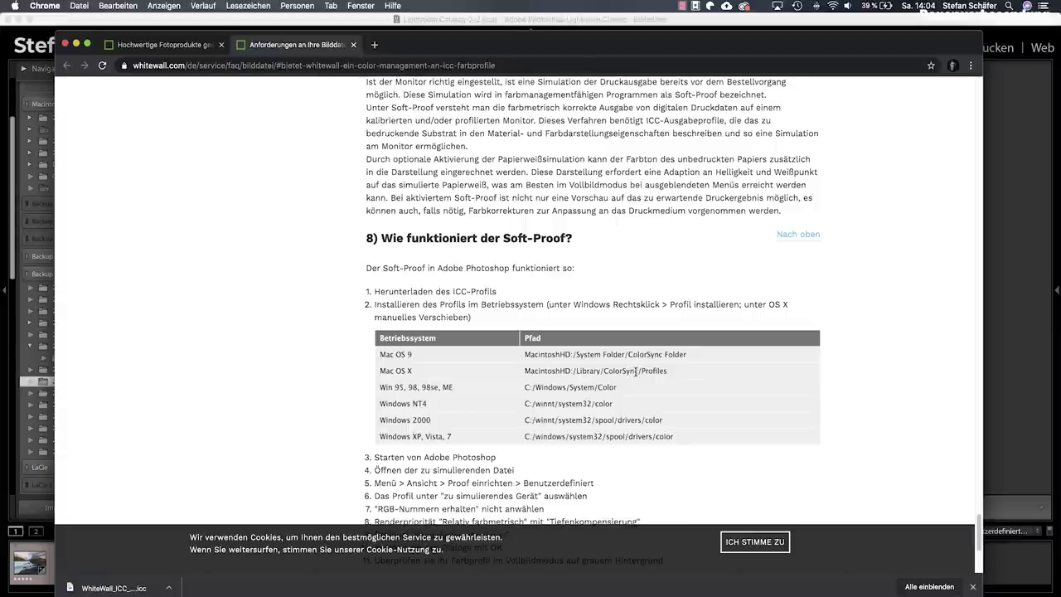
Read through the Photoshop soft-proof steps, then return to Lightroom Classic with the boardwalk photo
{"action": "scroll", "coordinate": [635, 371], "scroll_direction": "up", "scroll_amount": 1}
{"action": "scroll", "coordinate": [581, 357], "scroll_direction": "up", "scroll_amount": 1}
{"action": "scroll", "coordinate": [464, 323], "scroll_direction": "up", "scroll_amount": 4}
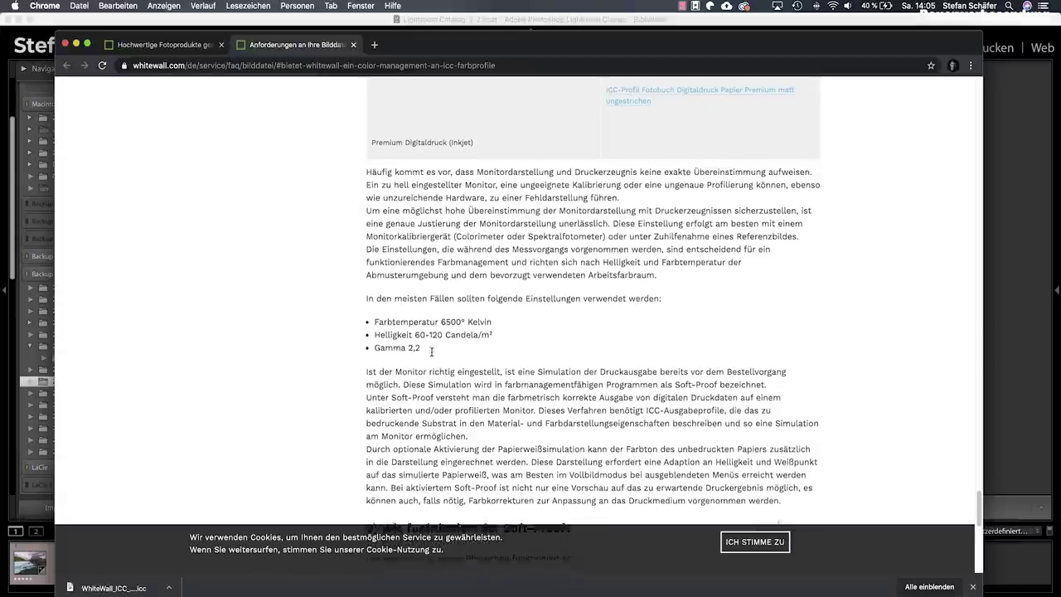
{"action": "scroll", "coordinate": [431, 351], "scroll_direction": "down", "scroll_amount": 4}
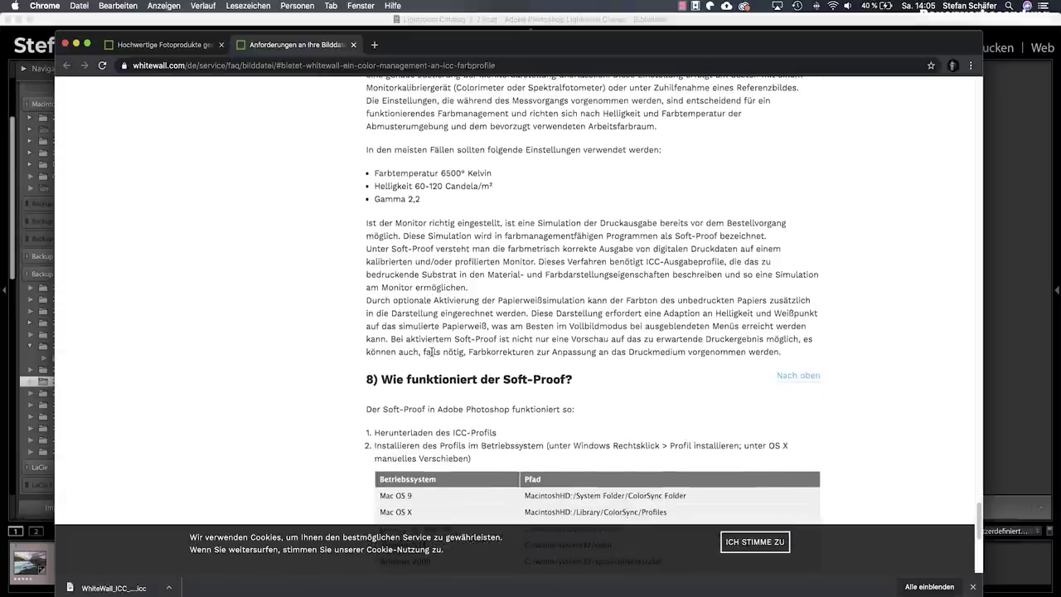
{"action": "scroll", "coordinate": [431, 352], "scroll_direction": "down", "scroll_amount": 1}
{"action": "scroll", "coordinate": [437, 351], "scroll_direction": "down", "scroll_amount": 2}
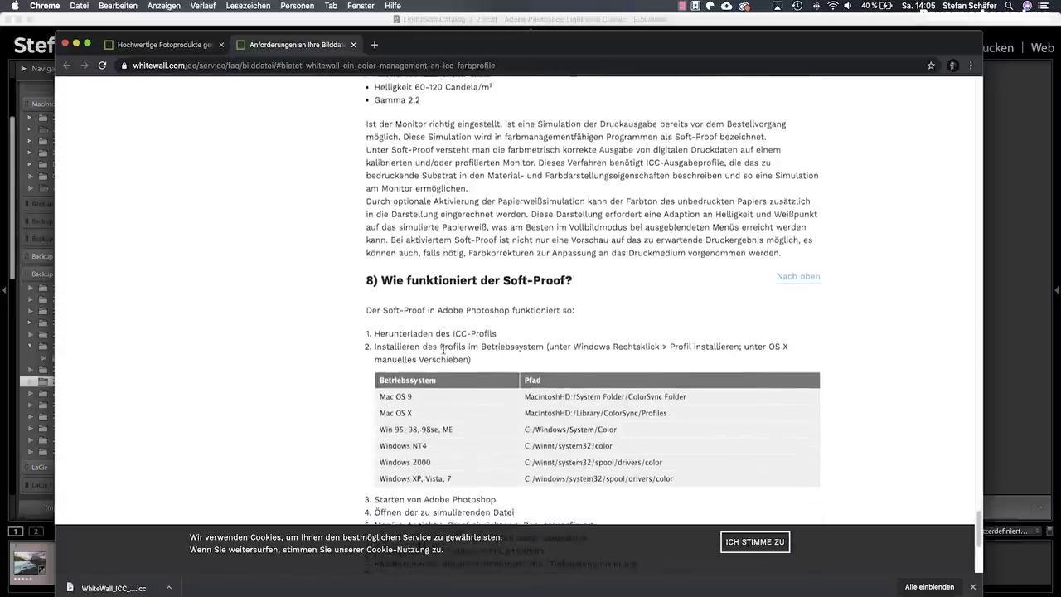
{"action": "scroll", "coordinate": [443, 350], "scroll_direction": "down", "scroll_amount": 2}
{"action": "scroll", "coordinate": [443, 350], "scroll_direction": "down", "scroll_amount": 3}
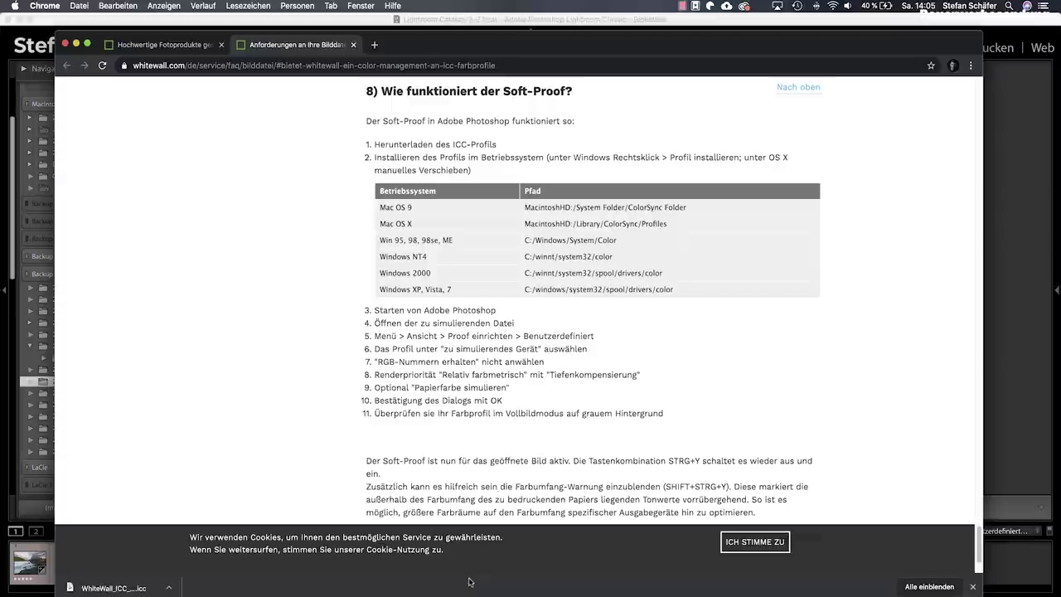
{"action": "left_click", "coordinate": [446, 591]}
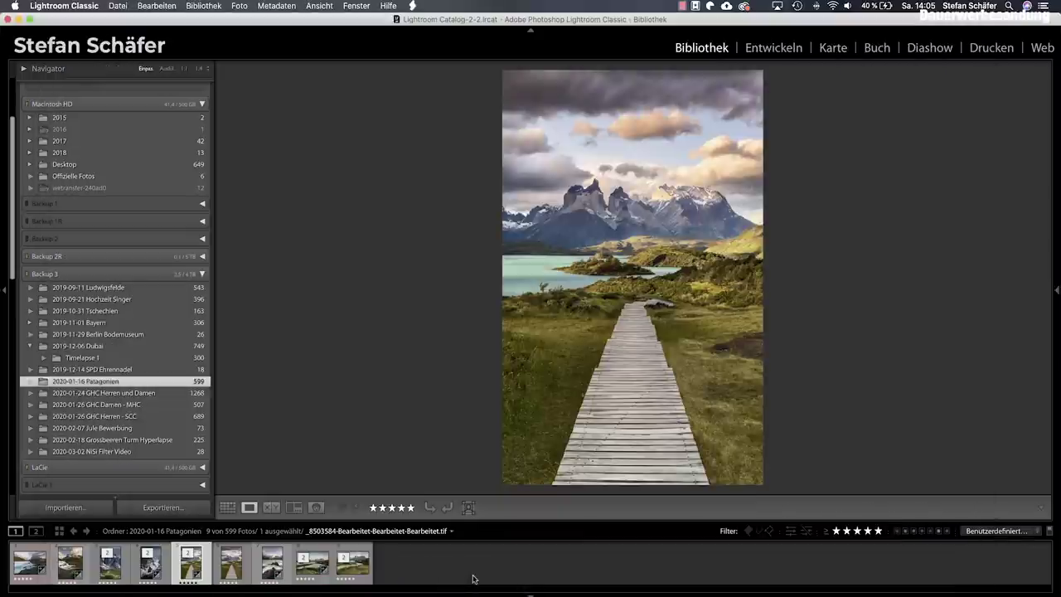
Send the boardwalk photo from the filmstrip to Adobe Photoshop 2020 for editing
{"action": "right_click", "coordinate": [181, 567]}
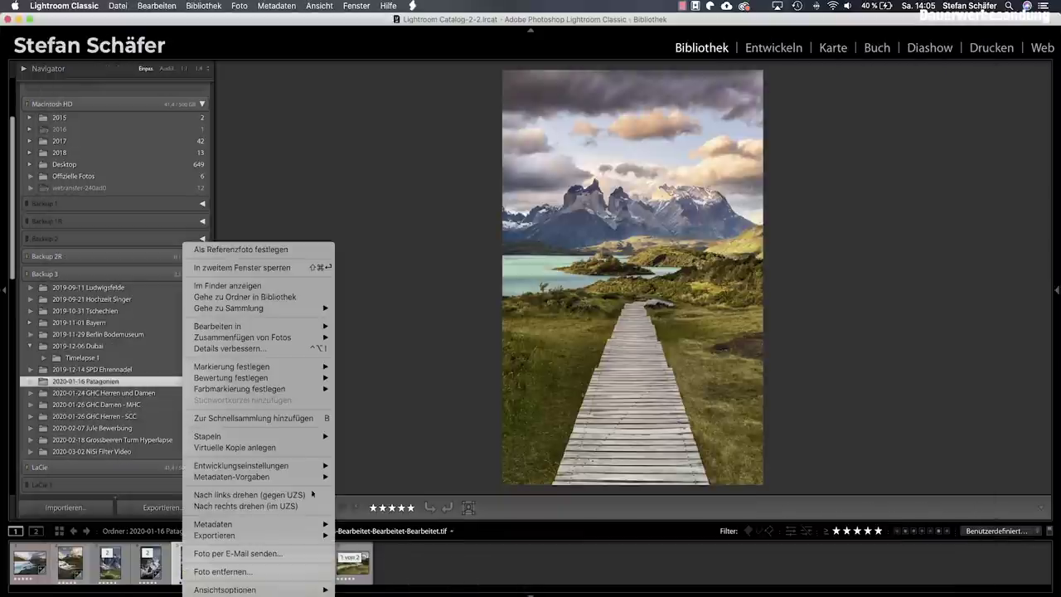
{"action": "mouse_move", "coordinate": [248, 326]}
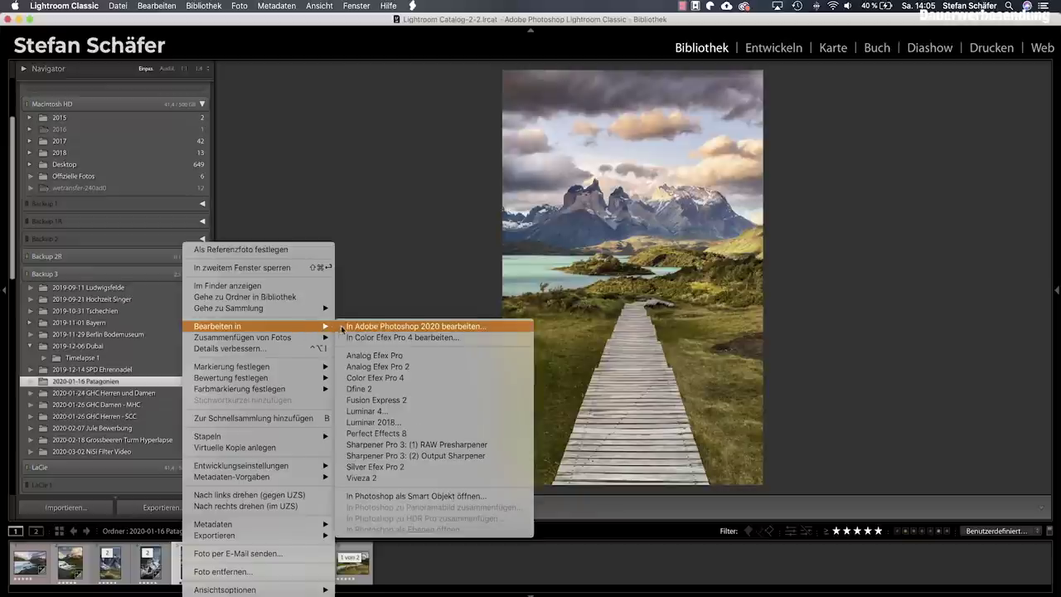
{"action": "left_click", "coordinate": [344, 328]}
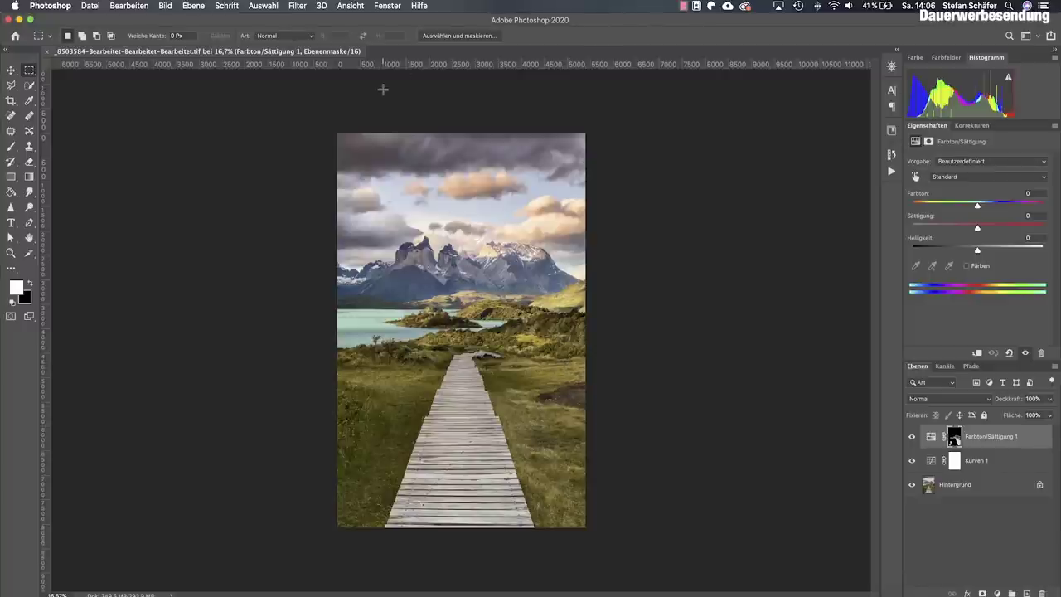
Set up a custom proof condition simulating WW_Inkjet-Dibond.icc, keeping relative colorimetric intent and black point compensation
{"action": "left_click", "coordinate": [352, 6]}
{"action": "mouse_move", "coordinate": [372, 19]}
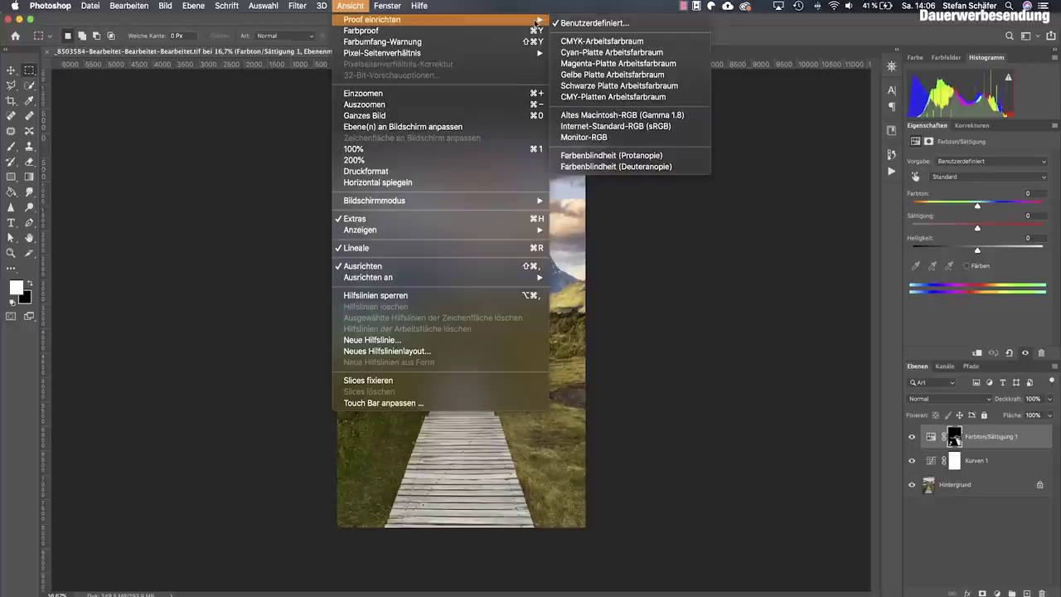
{"action": "left_click", "coordinate": [569, 24]}
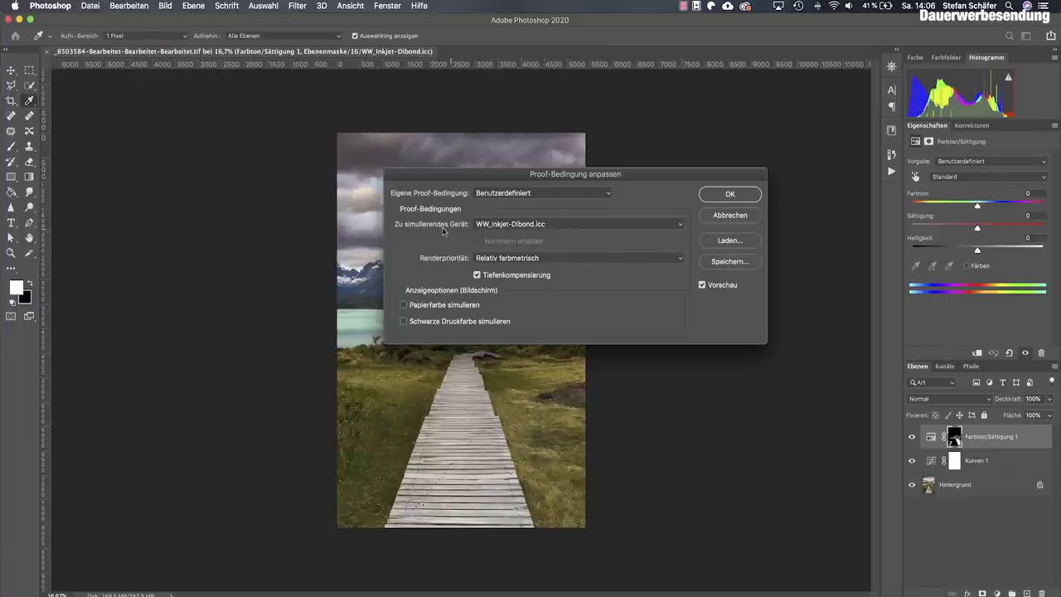
{"action": "left_click", "coordinate": [521, 224]}
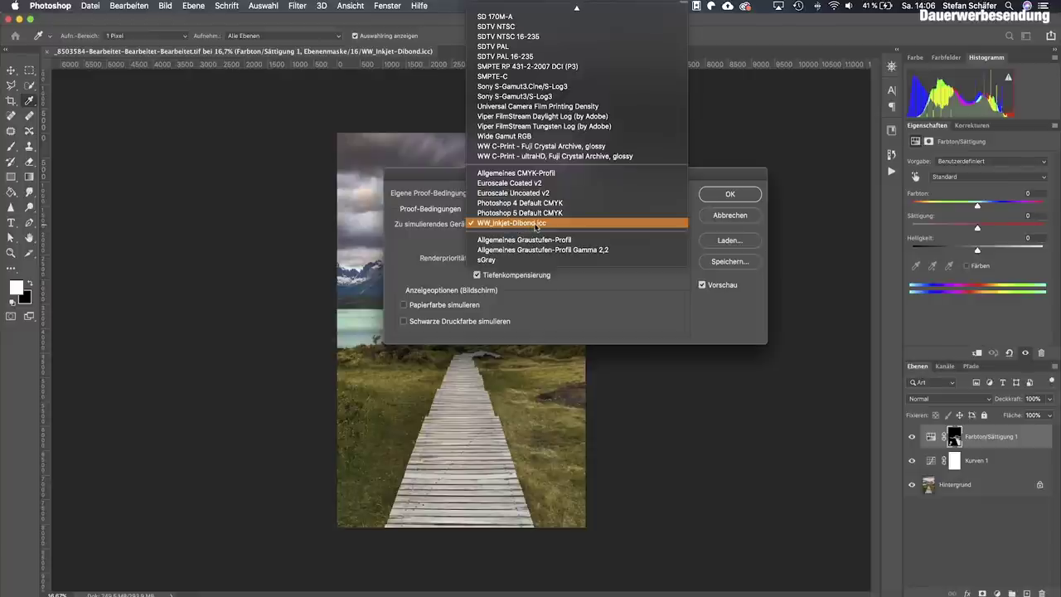
{"action": "scroll", "coordinate": [557, 224], "scroll_direction": "up", "scroll_amount": 5}
{"action": "scroll", "coordinate": [557, 224], "scroll_direction": "up", "scroll_amount": 5}
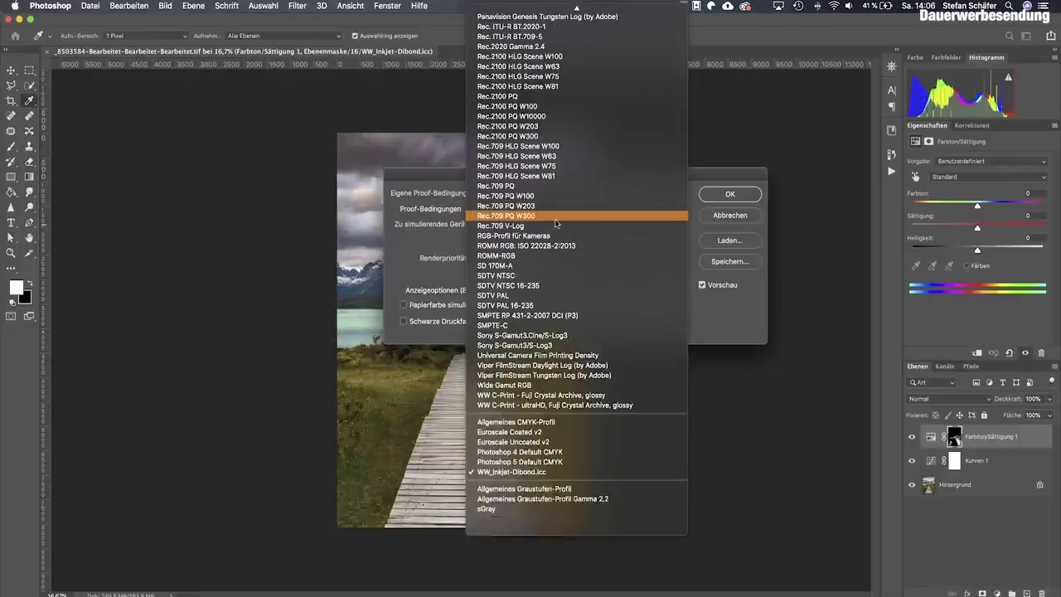
{"action": "scroll", "coordinate": [558, 224], "scroll_direction": "up", "scroll_amount": 5}
{"action": "scroll", "coordinate": [557, 224], "scroll_direction": "up", "scroll_amount": 5}
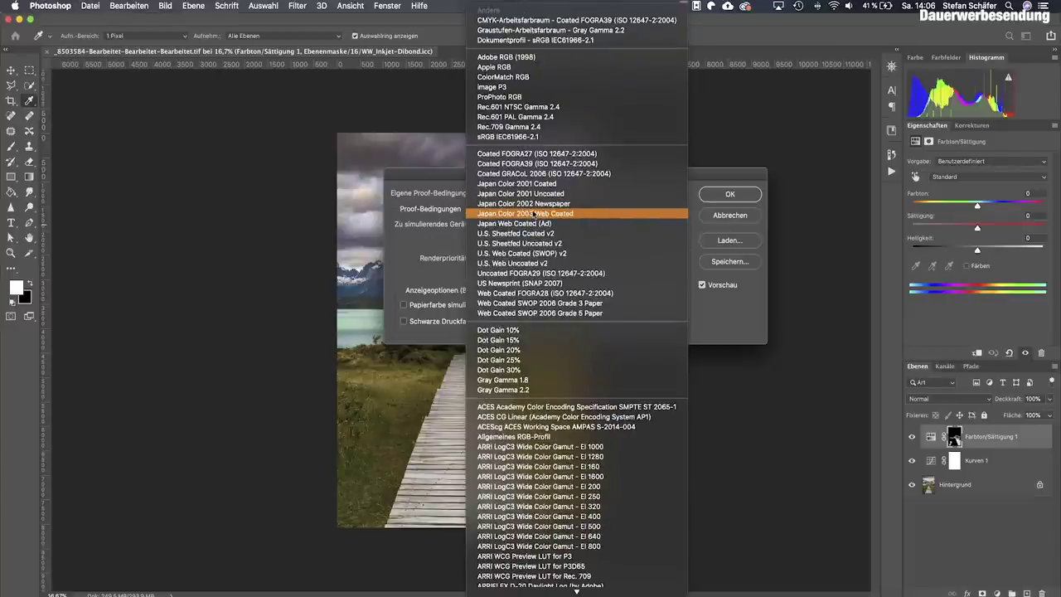
{"action": "scroll", "coordinate": [534, 214], "scroll_direction": "down", "scroll_amount": 10}
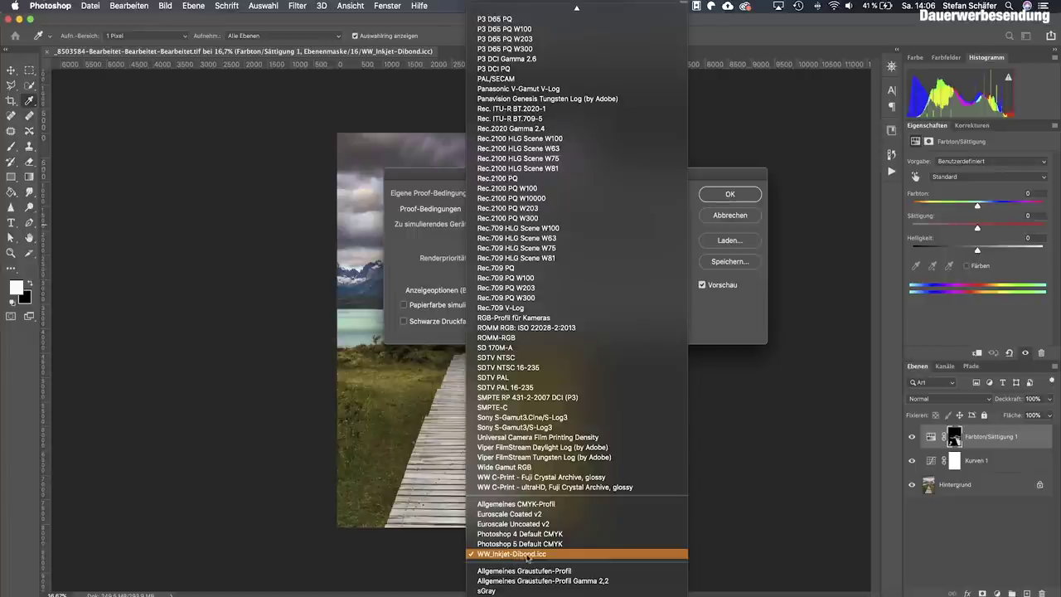
{"action": "left_click", "coordinate": [532, 555]}
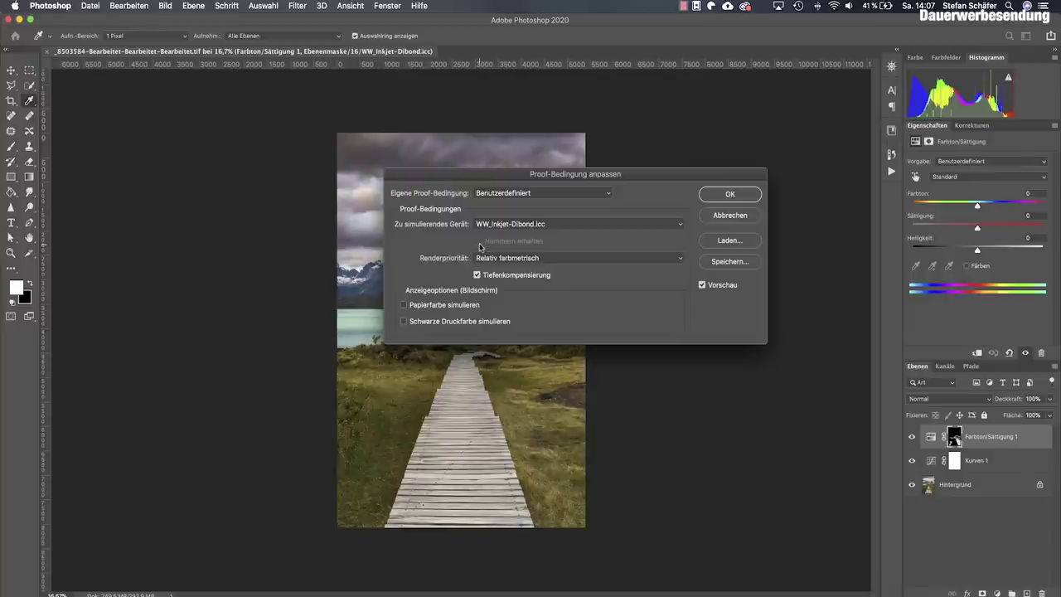
Move the proof dialog aside, compare paper colour simulation on and off, and confirm with it off
{"action": "mouse_move", "coordinate": [560, 177]}
{"action": "left_mouse_down"}
{"action": "mouse_move", "coordinate": [574, 182]}
{"action": "mouse_move", "coordinate": [590, 241]}
{"action": "mouse_move", "coordinate": [605, 345]}
{"action": "mouse_move", "coordinate": [621, 342]}
{"action": "left_mouse_up"}
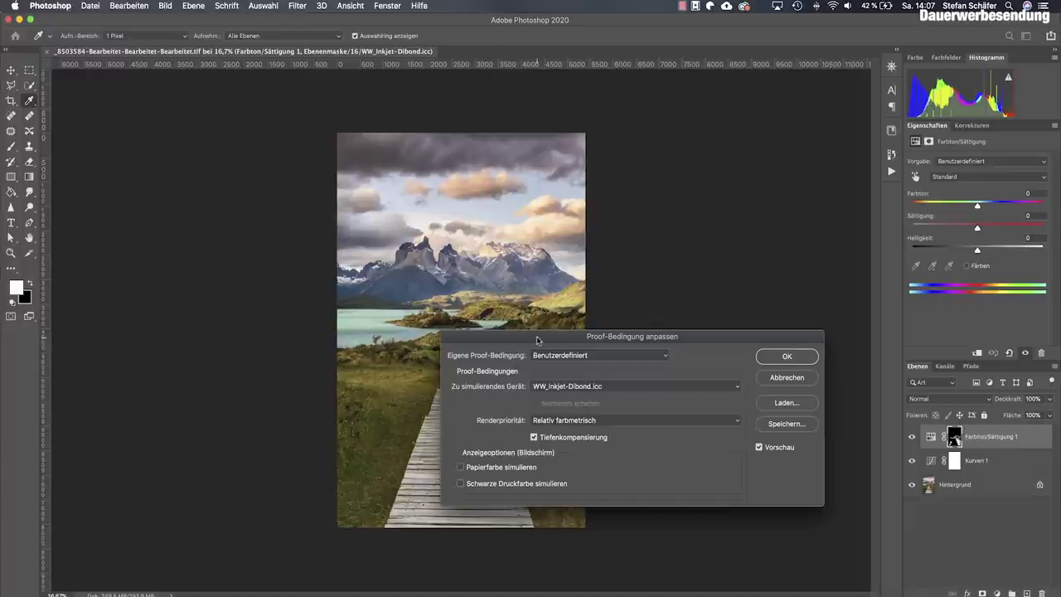
{"action": "left_click_drag", "start_coordinate": [536, 340], "coordinate": [563, 179]}
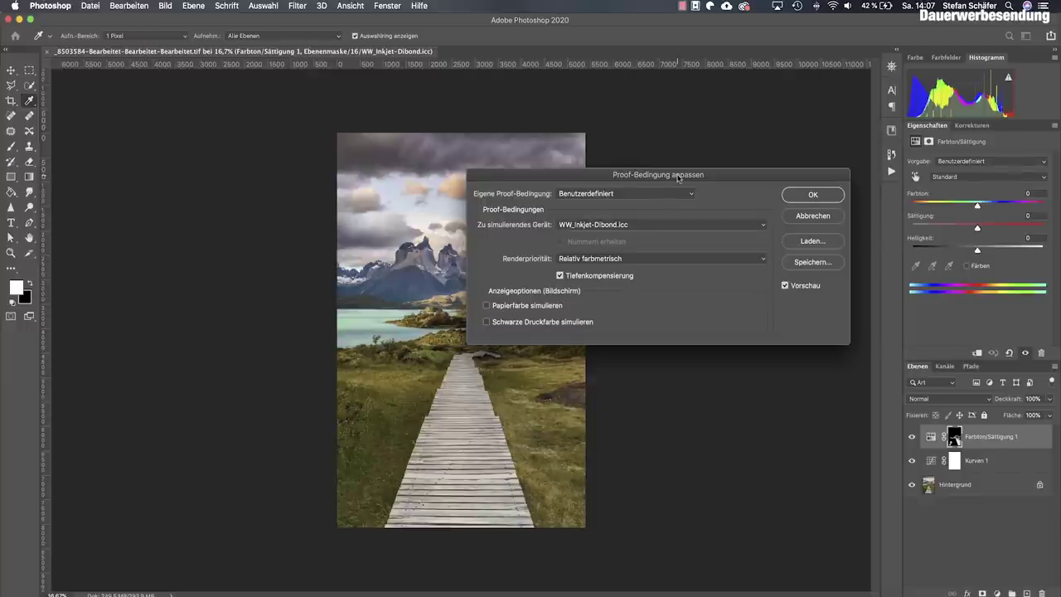
{"action": "left_click_drag", "start_coordinate": [678, 176], "coordinate": [664, 305]}
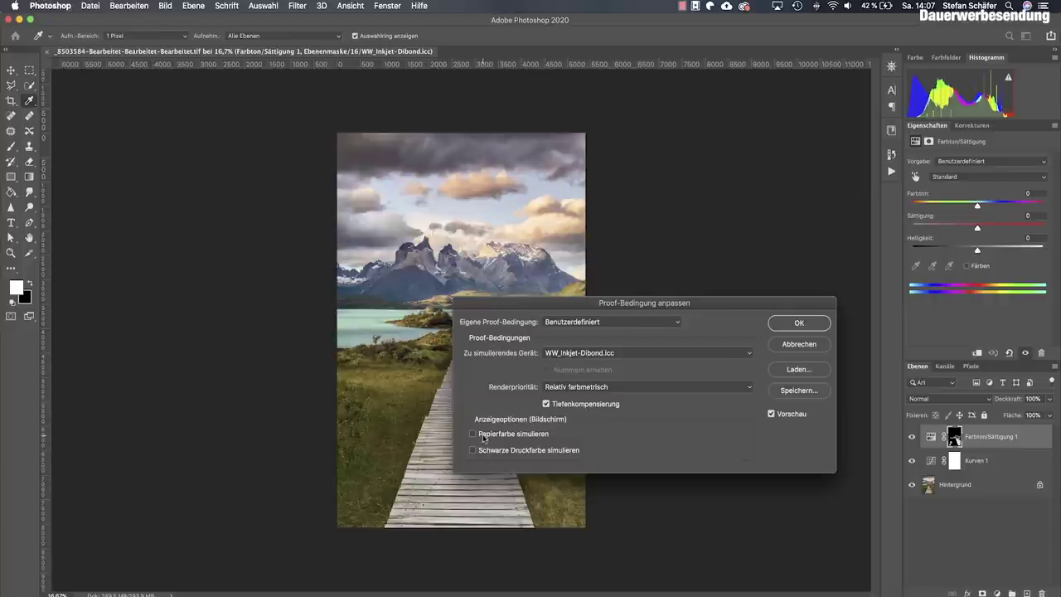
{"action": "left_click", "coordinate": [485, 438]}
{"action": "left_click", "coordinate": [487, 437]}
{"action": "left_click", "coordinate": [487, 434]}
{"action": "left_click", "coordinate": [488, 436]}
{"action": "left_click", "coordinate": [798, 322]}
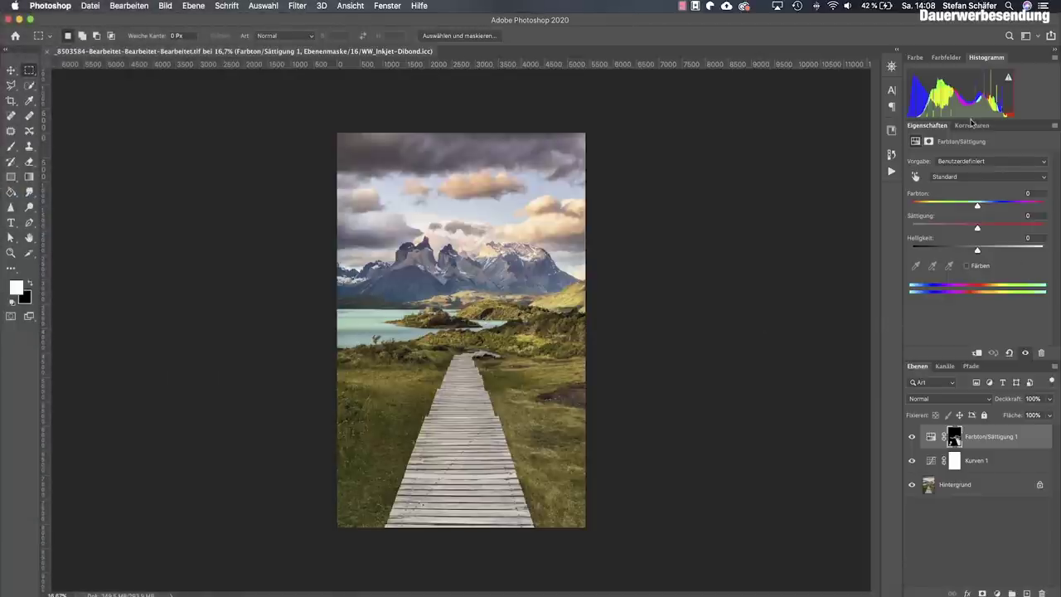
Add a Levels adjustment layer, Tonwertkorrektur 1, with its black input point raised to 2
{"action": "left_click", "coordinate": [972, 125]}
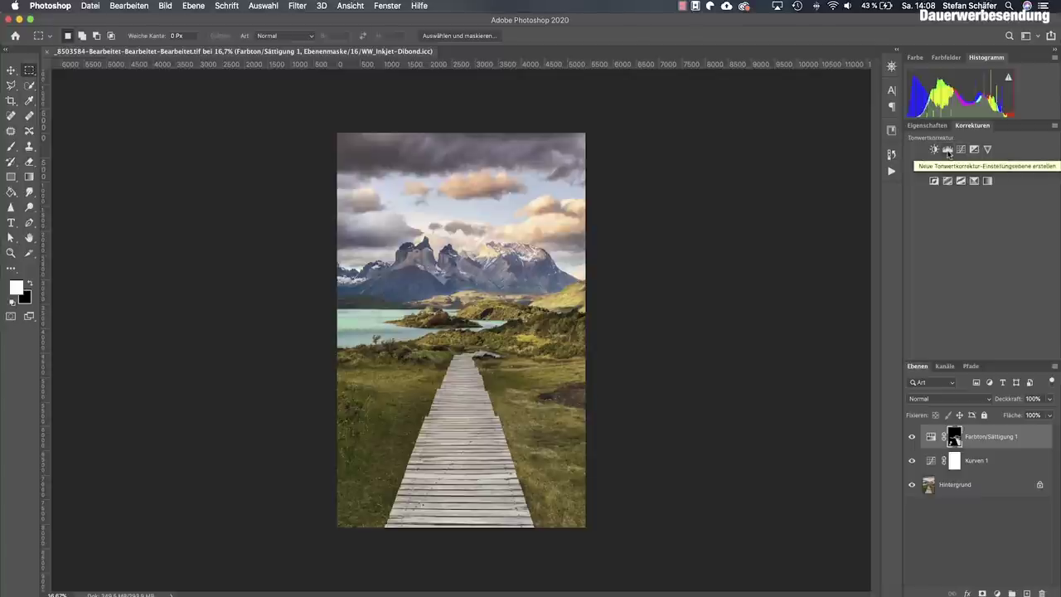
{"action": "left_click", "coordinate": [949, 150]}
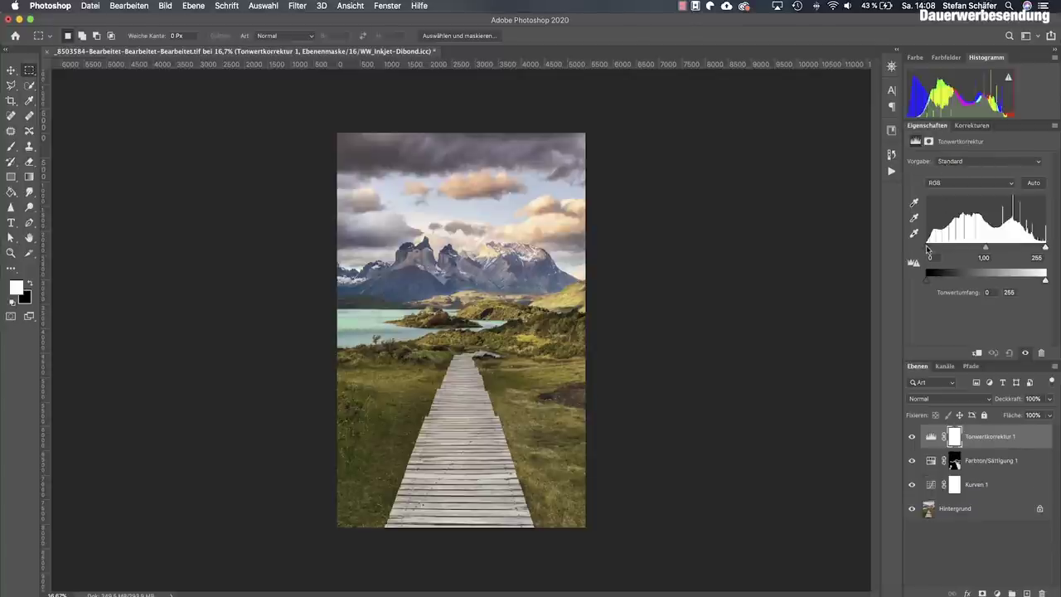
{"action": "left_click_drag", "start_coordinate": [927, 249], "coordinate": [928, 250]}
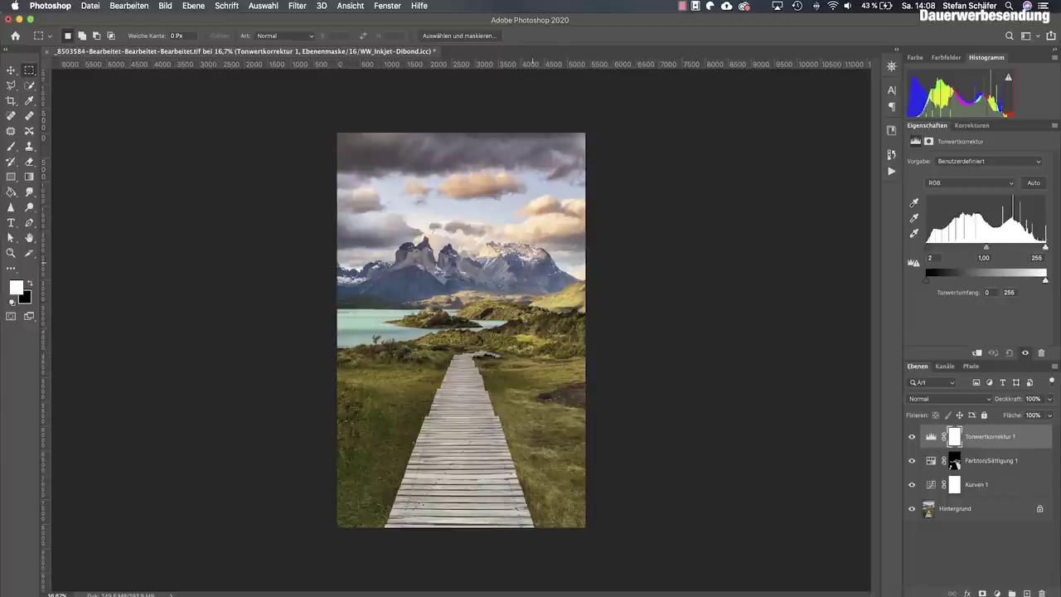
{"action": "left_click", "coordinate": [138, 5]}
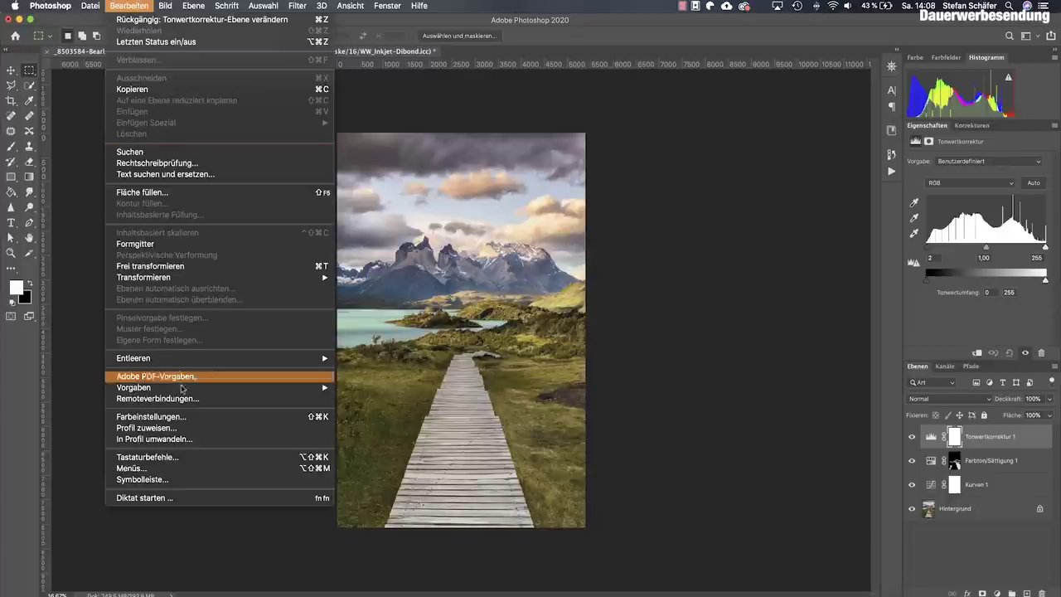
Convert the photo to WW_Inkjet-Dibond.icc using relative colorimetric intent
{"action": "left_click", "coordinate": [189, 440]}
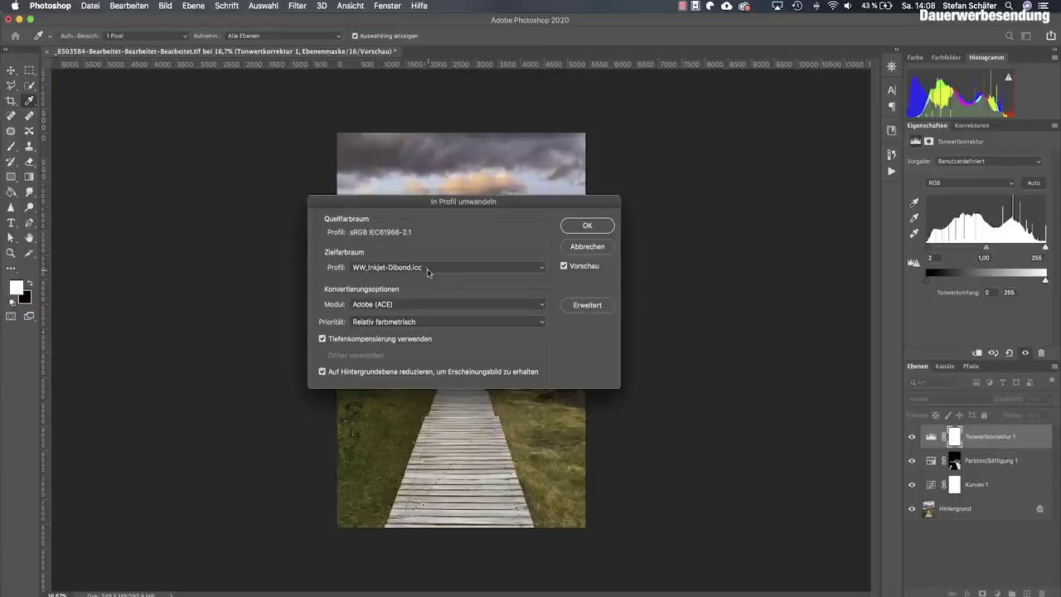
{"action": "left_click", "coordinate": [593, 227]}
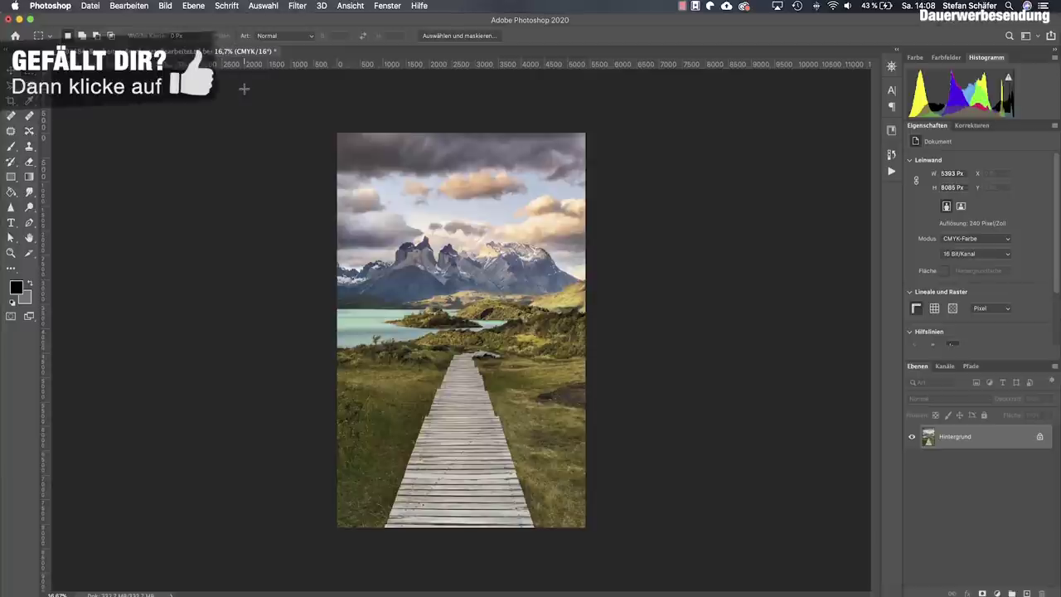
Save the converted photo as a TIFF in the 2020-01-16 Patagonien folder, embedding WW_Inkjet-Dibond.icc
{"action": "left_click", "coordinate": [93, 6]}
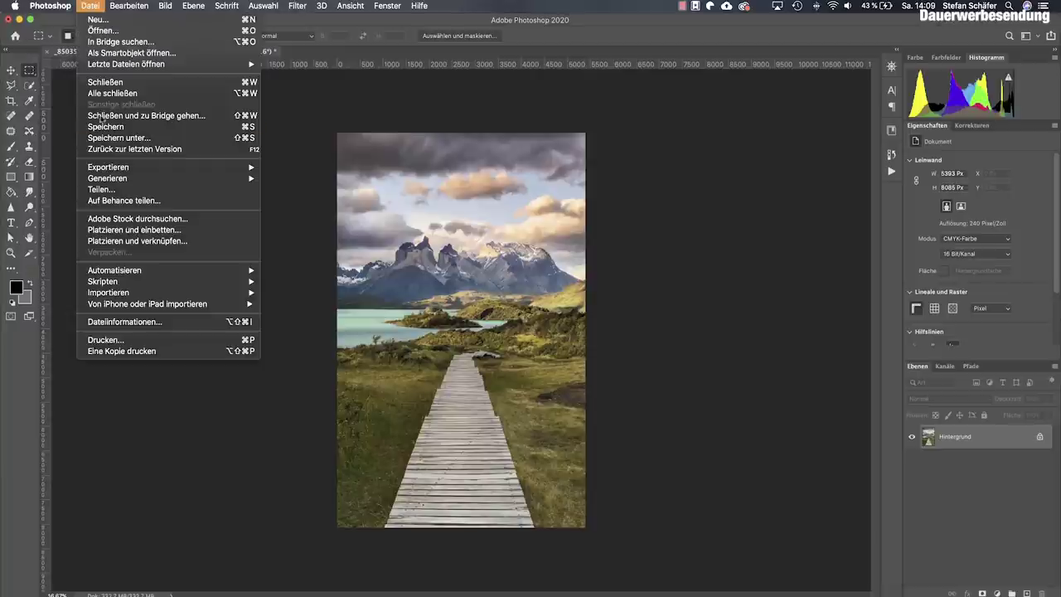
{"action": "left_click", "coordinate": [110, 138]}
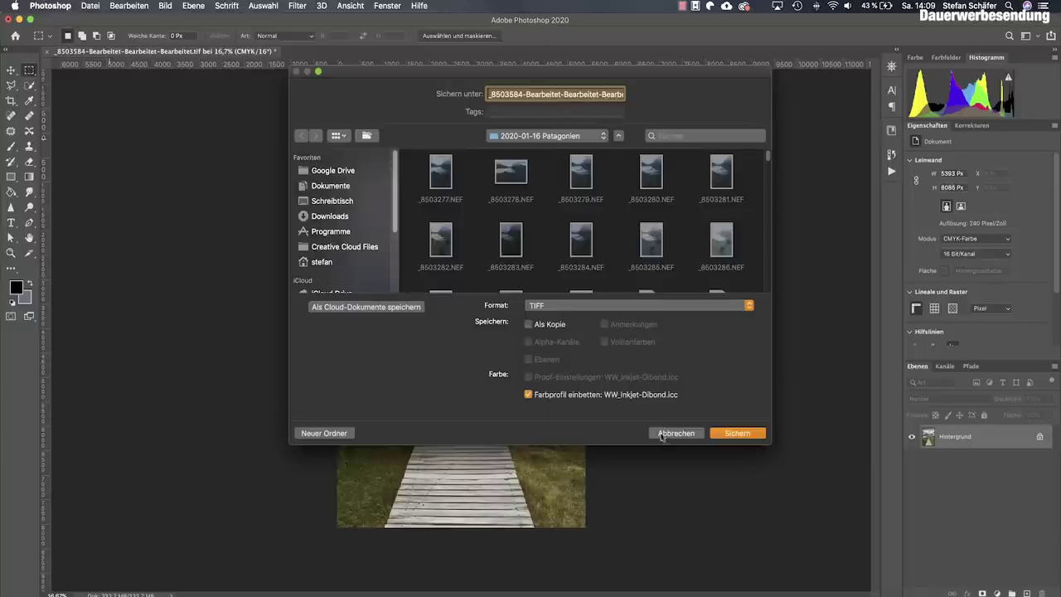
{"action": "key", "text": "super+Tab"}
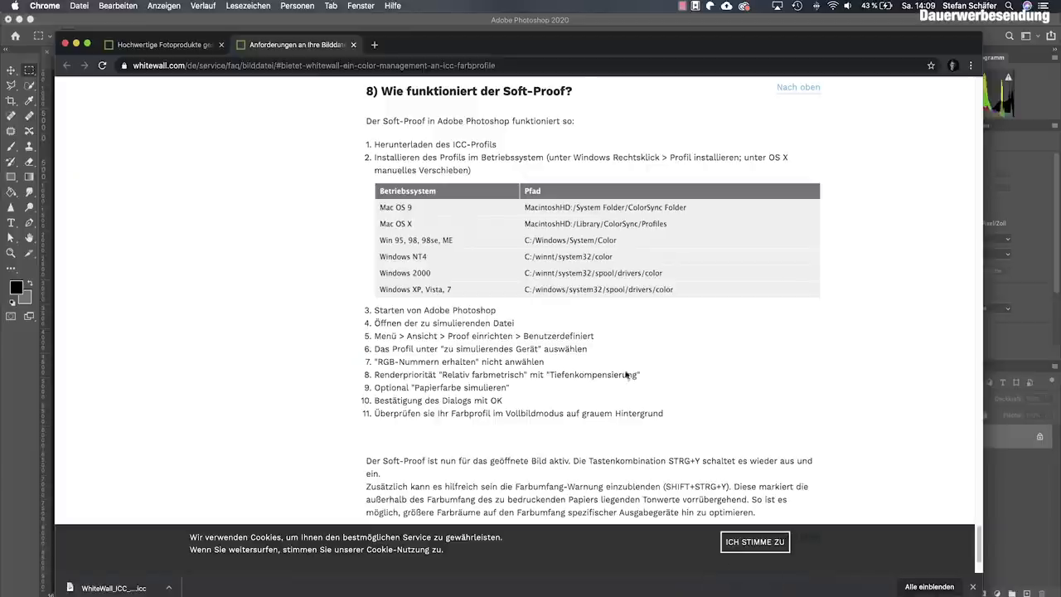
Scroll up the WhiteWall page, then start and cancel an Alu-Dibond photo upload
{"action": "scroll", "coordinate": [605, 363], "scroll_direction": "up", "scroll_amount": 5}
{"action": "scroll", "coordinate": [604, 363], "scroll_direction": "up", "scroll_amount": 10}
{"action": "scroll", "coordinate": [605, 364], "scroll_direction": "up", "scroll_amount": 10}
{"action": "scroll", "coordinate": [604, 363], "scroll_direction": "up", "scroll_amount": 10}
{"action": "scroll", "coordinate": [604, 363], "scroll_direction": "up", "scroll_amount": 10}
{"action": "scroll", "coordinate": [498, 249], "scroll_direction": "up", "scroll_amount": 10}
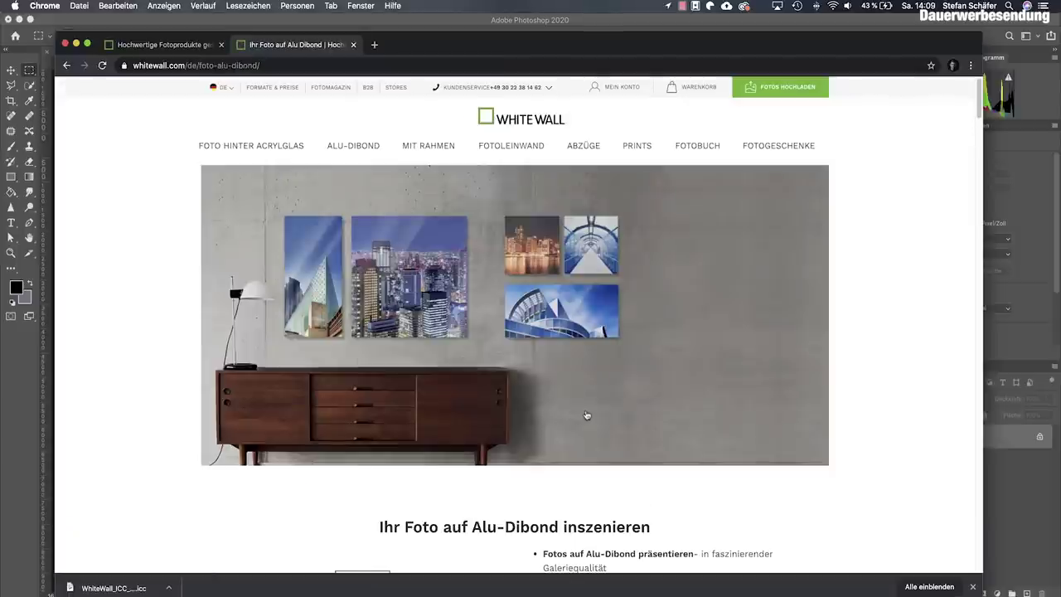
{"action": "scroll", "coordinate": [655, 414], "scroll_direction": "down", "scroll_amount": 3}
{"action": "scroll", "coordinate": [656, 410], "scroll_direction": "up", "scroll_amount": 3}
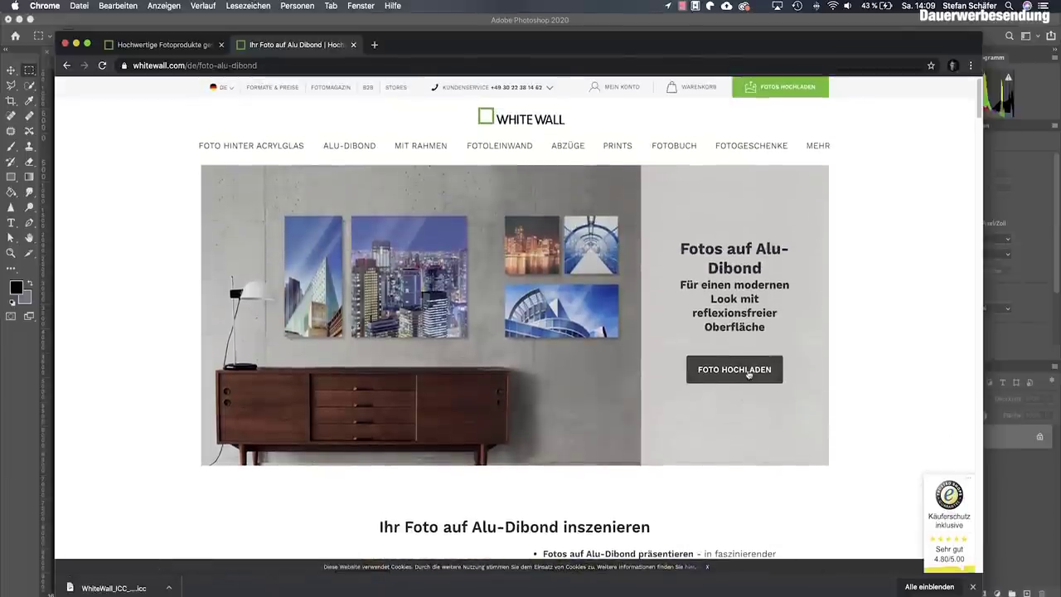
{"action": "left_click", "coordinate": [749, 374]}
{"action": "left_click", "coordinate": [305, 516]}
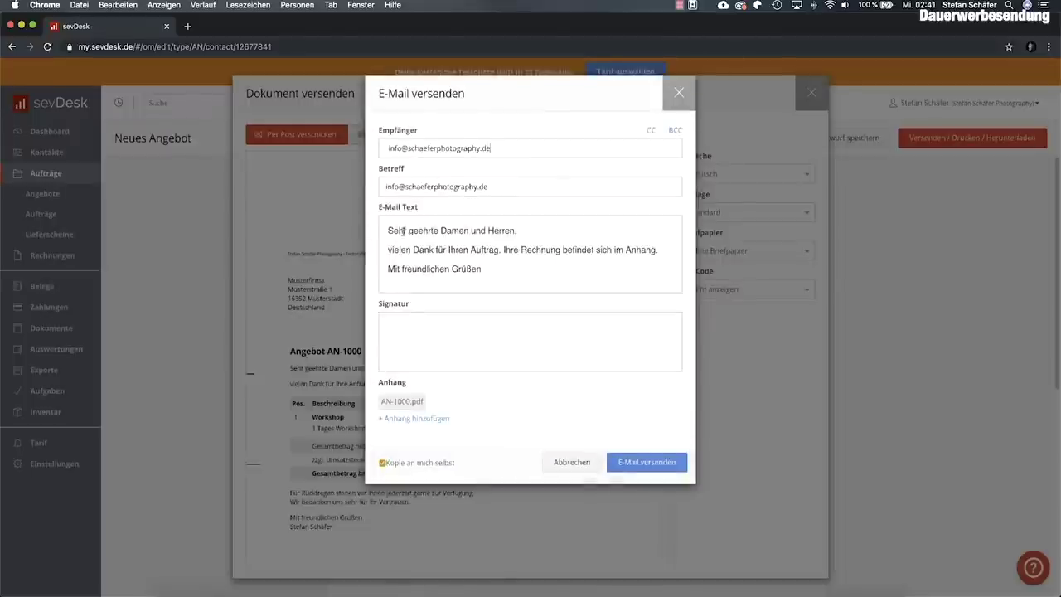
E-mail the quote with the subject 'Angebot'
{"action": "left_click", "coordinate": [383, 186]}
{"action": "type", "text": "Angebot"}
{"action": "left_click", "coordinate": [642, 462]}
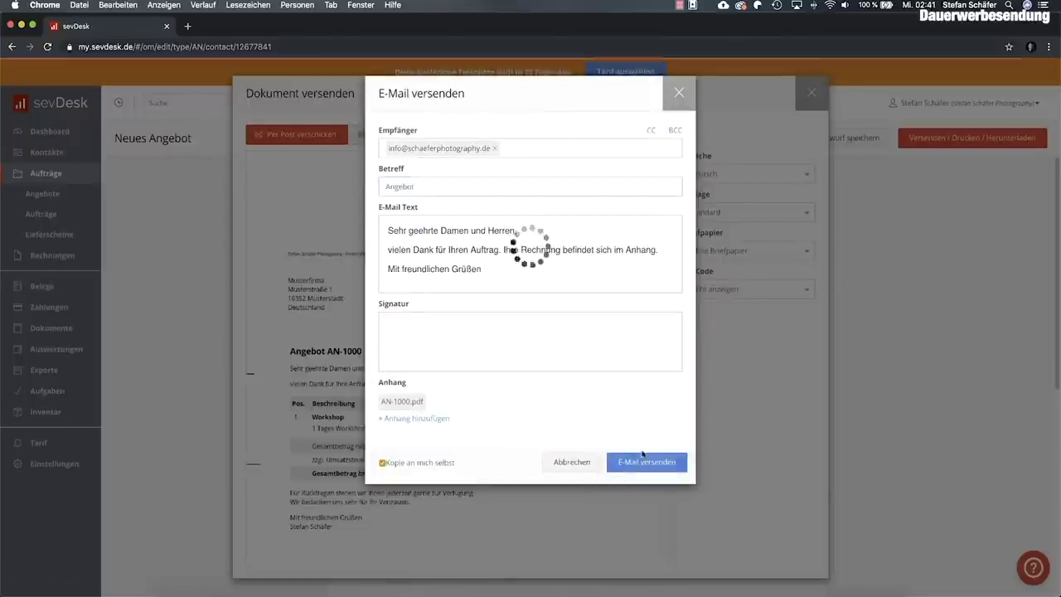
Turn the quote into an order confirmation, then generate a full-amount invoice
{"action": "left_click", "coordinate": [930, 138]}
{"action": "left_click", "coordinate": [879, 210]}
{"action": "left_click", "coordinate": [930, 137]}
{"action": "left_click", "coordinate": [879, 193]}
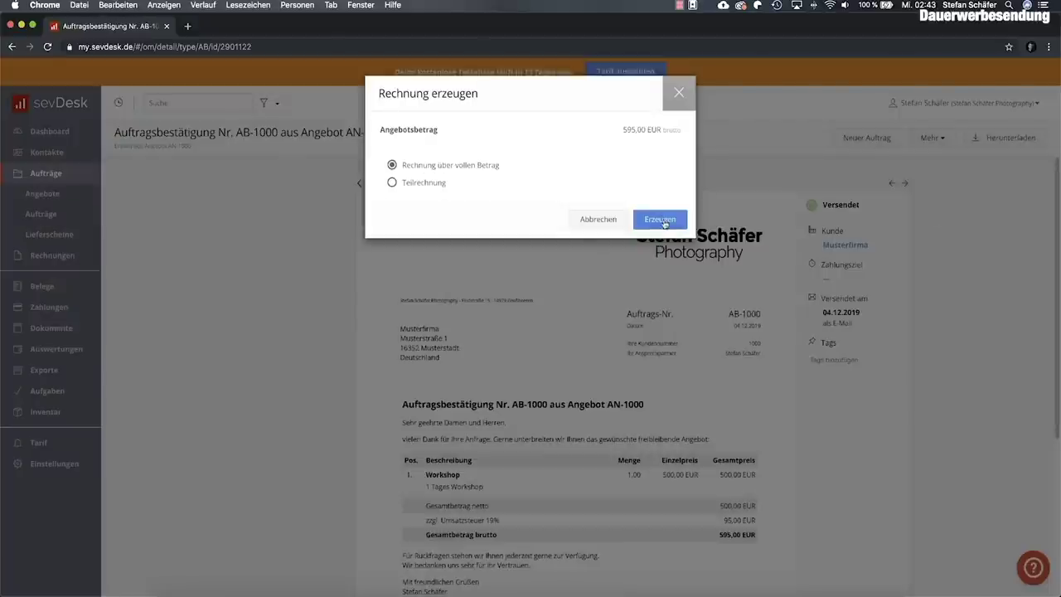
{"action": "left_click", "coordinate": [661, 220]}
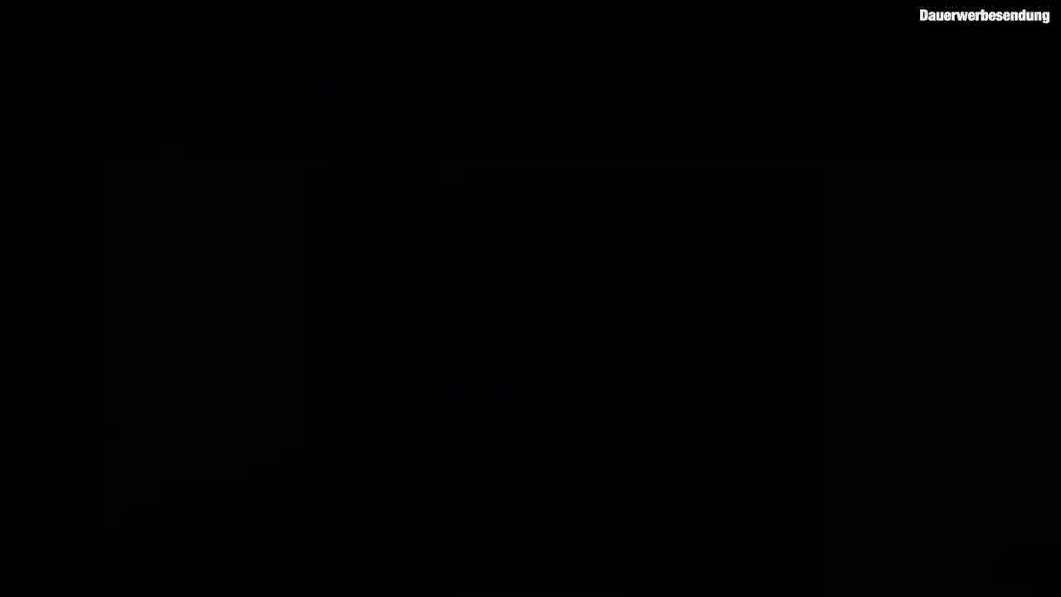